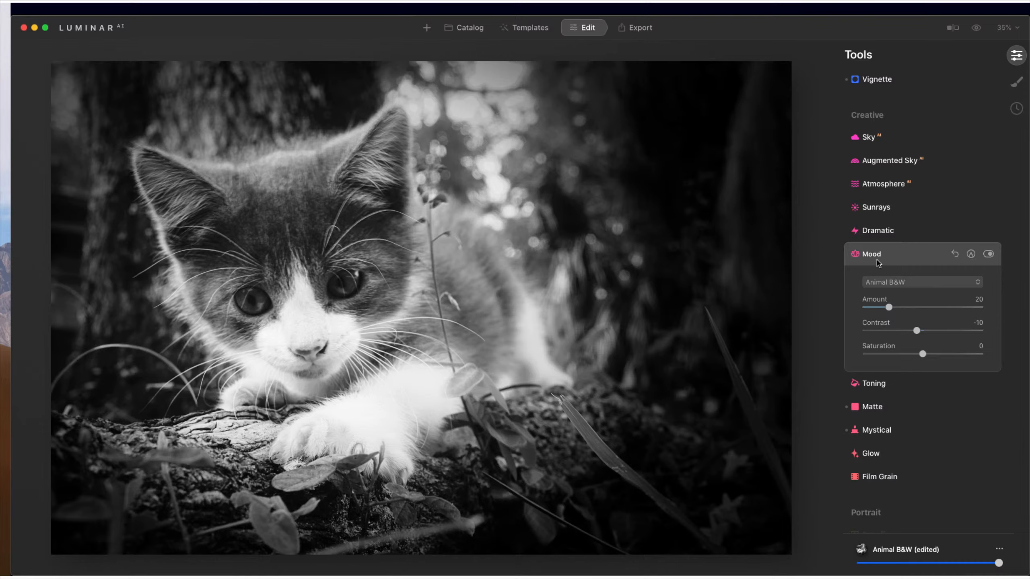
- In the Details adjustment, raise Medium Details to 37 and lower Small Details slightly
click(877, 262)
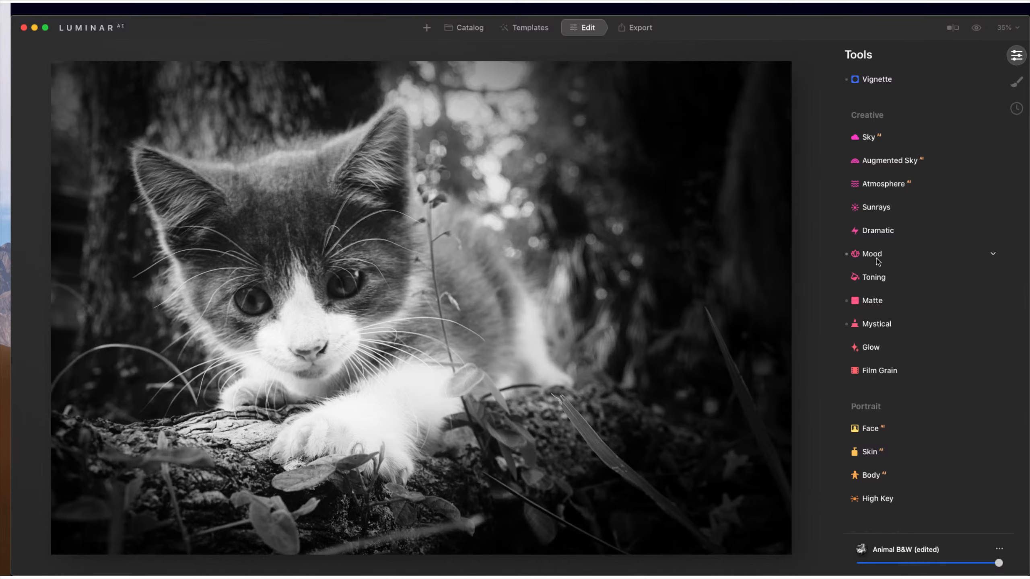
scroll(876, 262, up, 5)
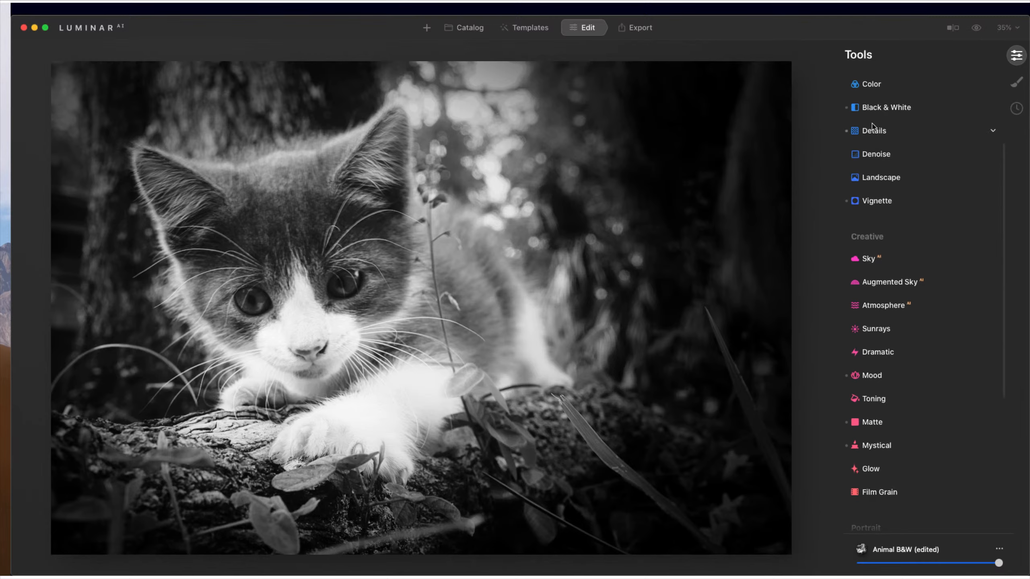
click(874, 131)
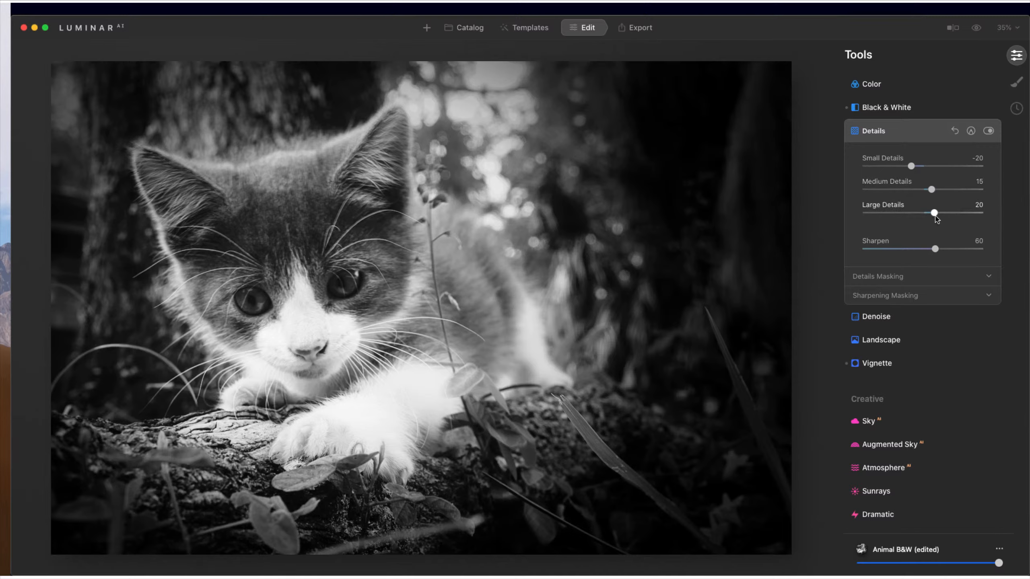
drag(930, 193, 943, 193)
drag(911, 167, 909, 169)
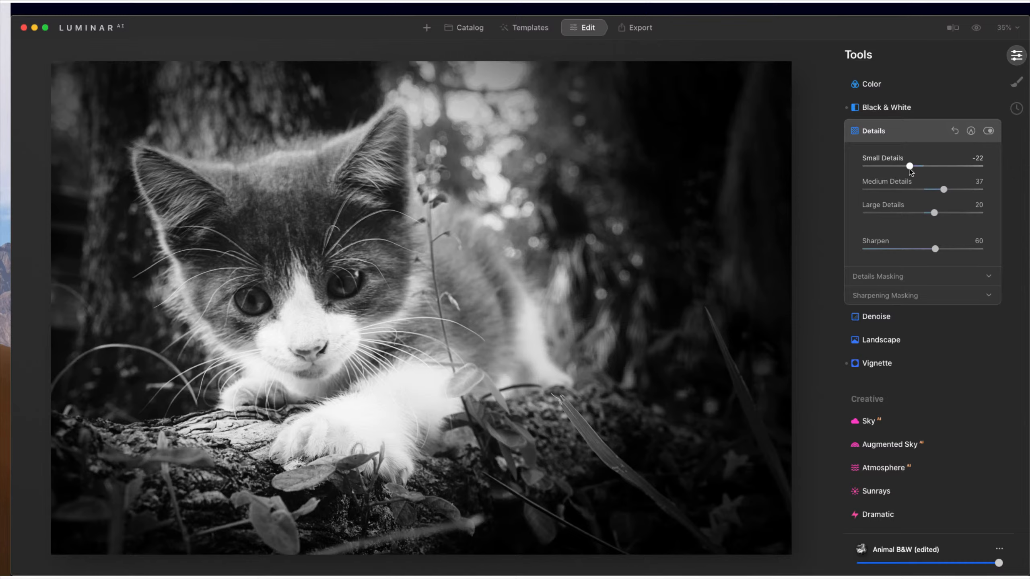
mouse_move(909, 167)
mouse_down()
mouse_move(974, 168)
mouse_move(908, 173)
mouse_move(904, 182)
mouse_up()
click(883, 139)
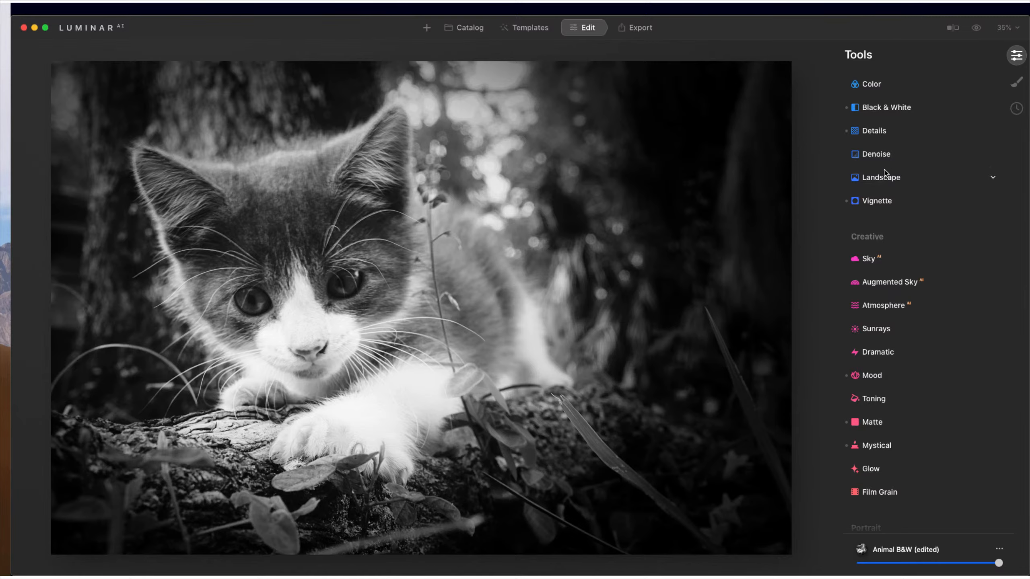
- Set Lens Distortion to -78 in the advanced Optics settings and compare the edit with the original photo
scroll(884, 175, down, 10)
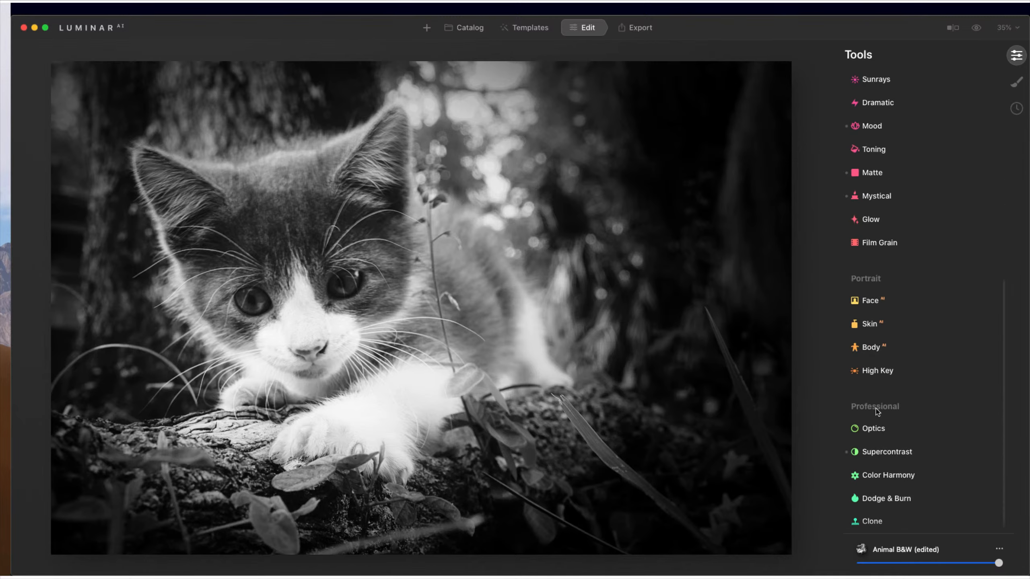
click(875, 432)
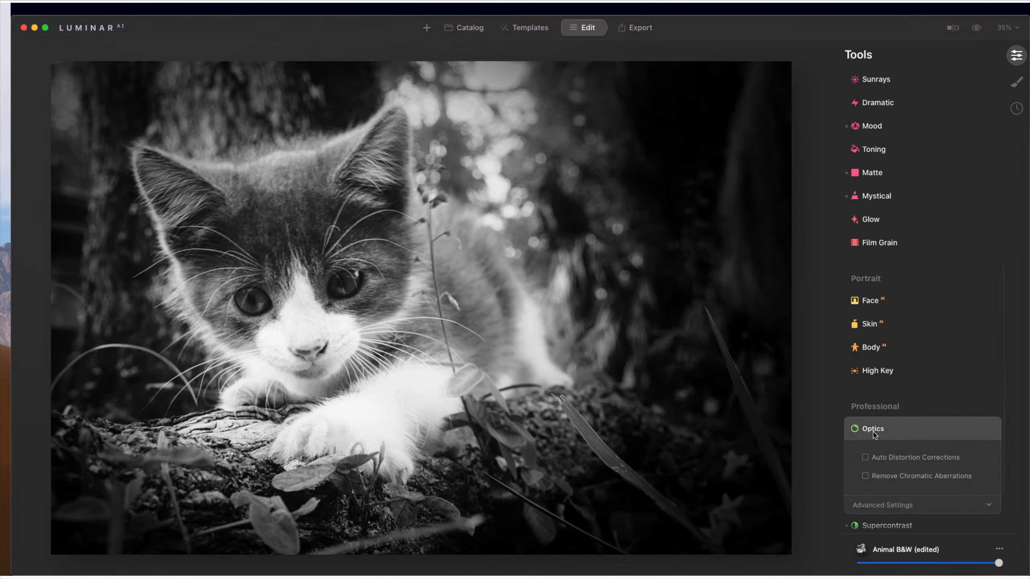
click(877, 505)
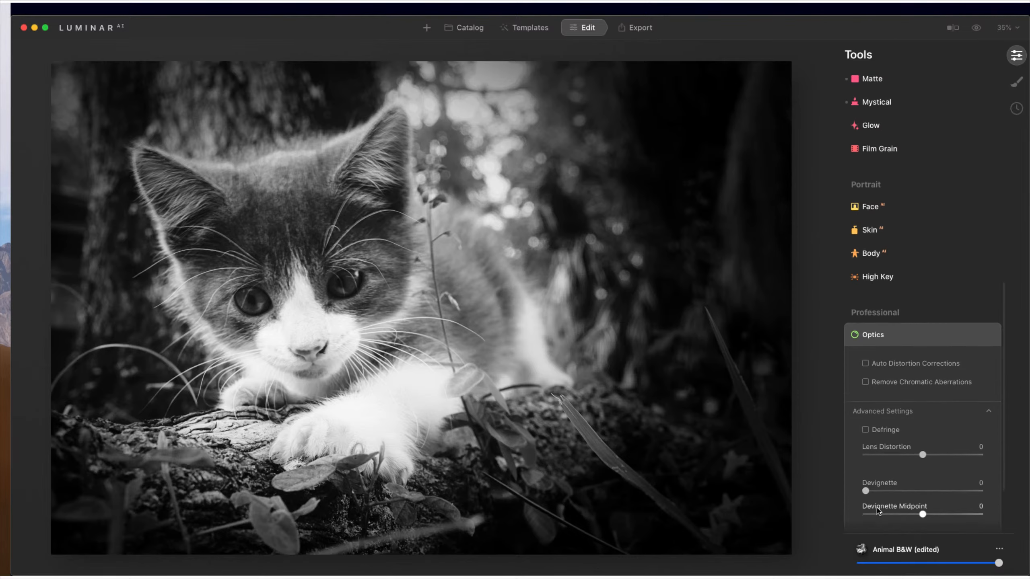
scroll(876, 511, down, 3)
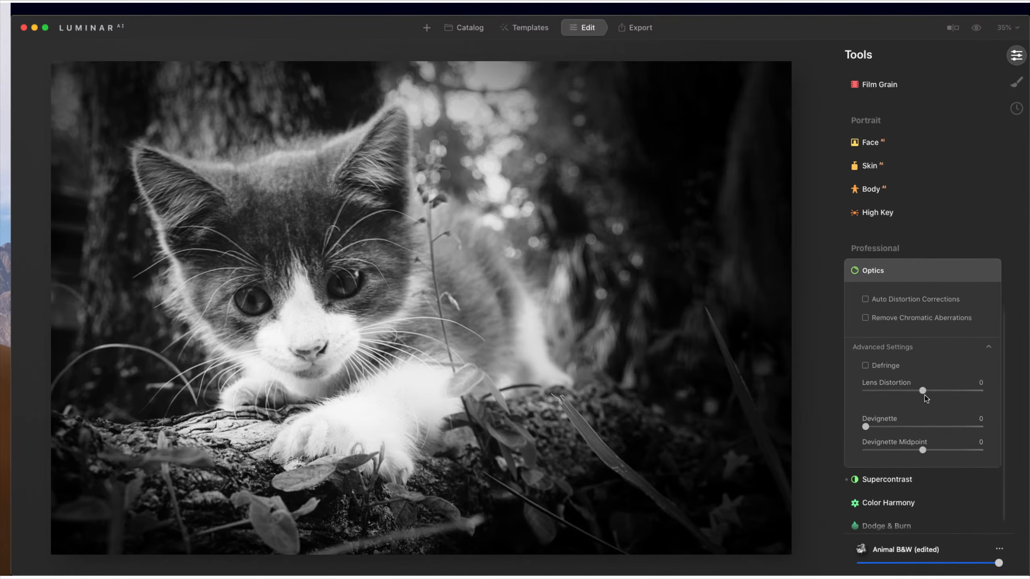
click(924, 393)
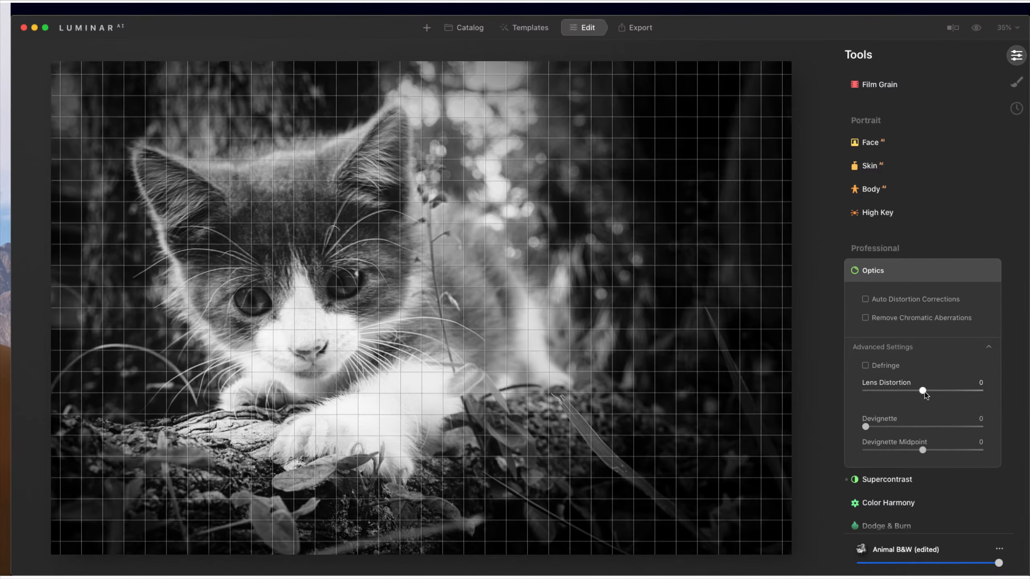
drag(924, 393, 880, 405)
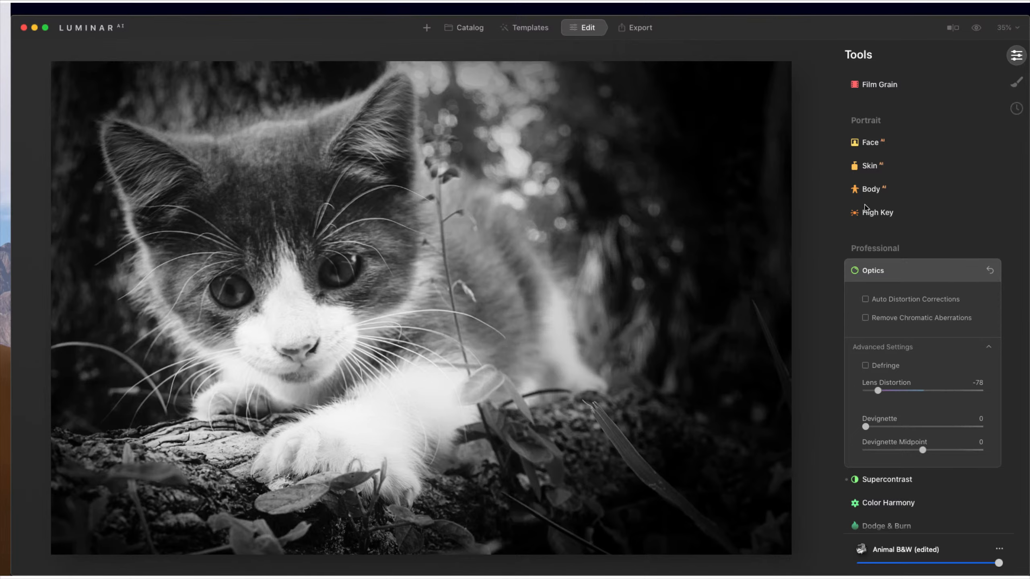
click(976, 28)
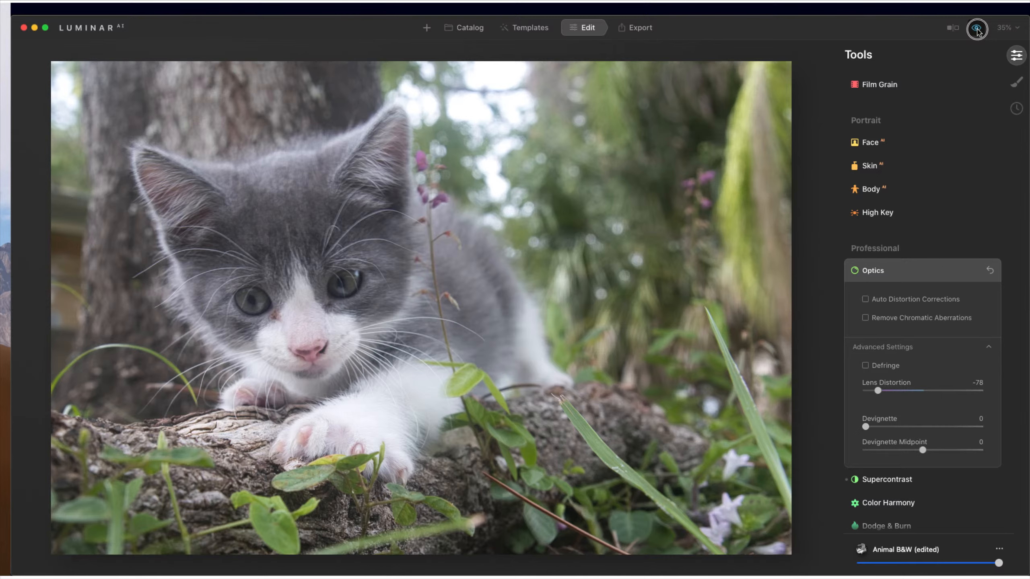
click(976, 28)
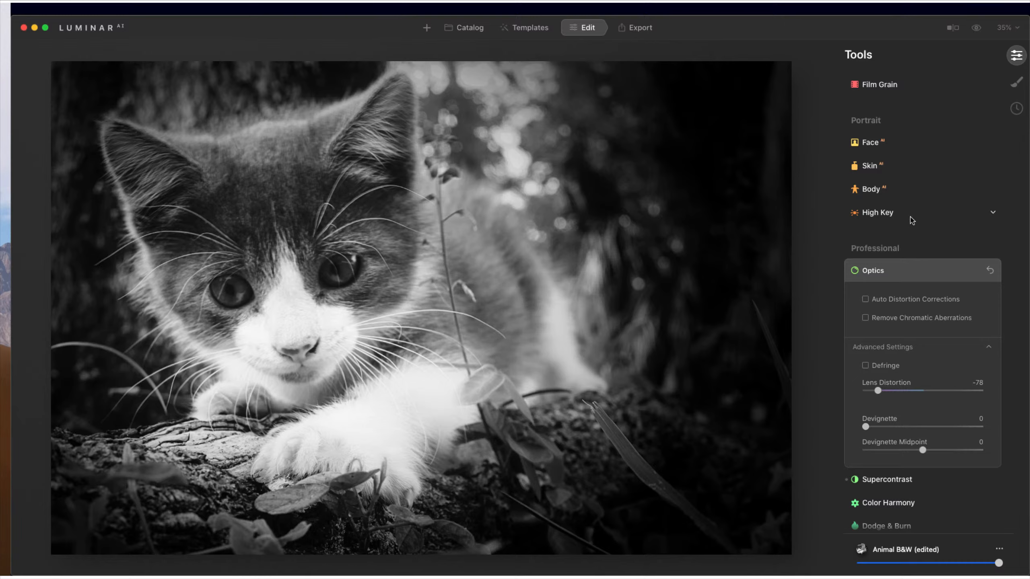
click(880, 271)
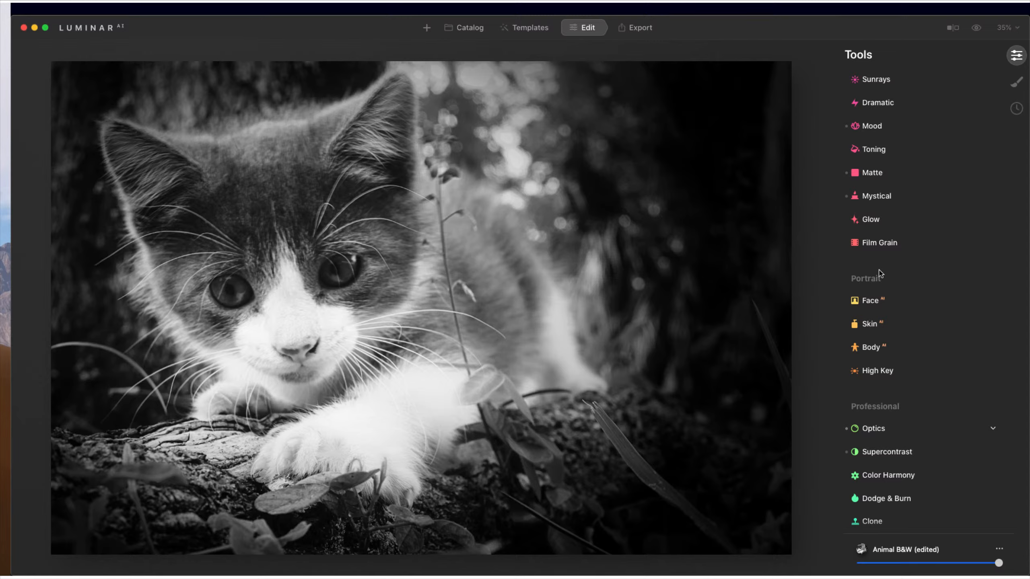
- Save the current adjustments of the Animal B&W look as a custom template
click(1000, 550)
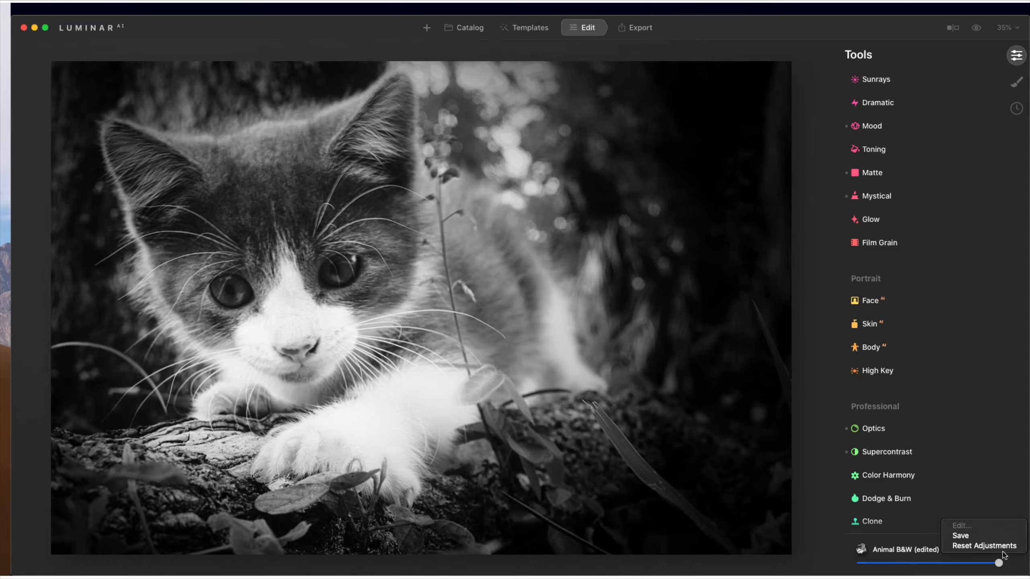
click(994, 536)
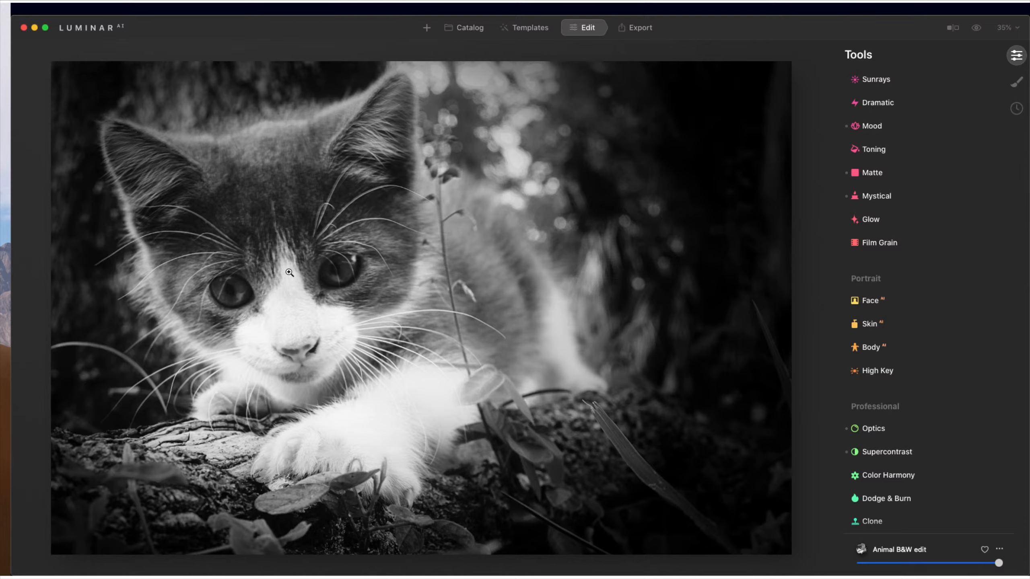
- Add a Basic local mask with Shadows set to 49 and compare the photo with the mask off and on
click(1017, 84)
click(991, 59)
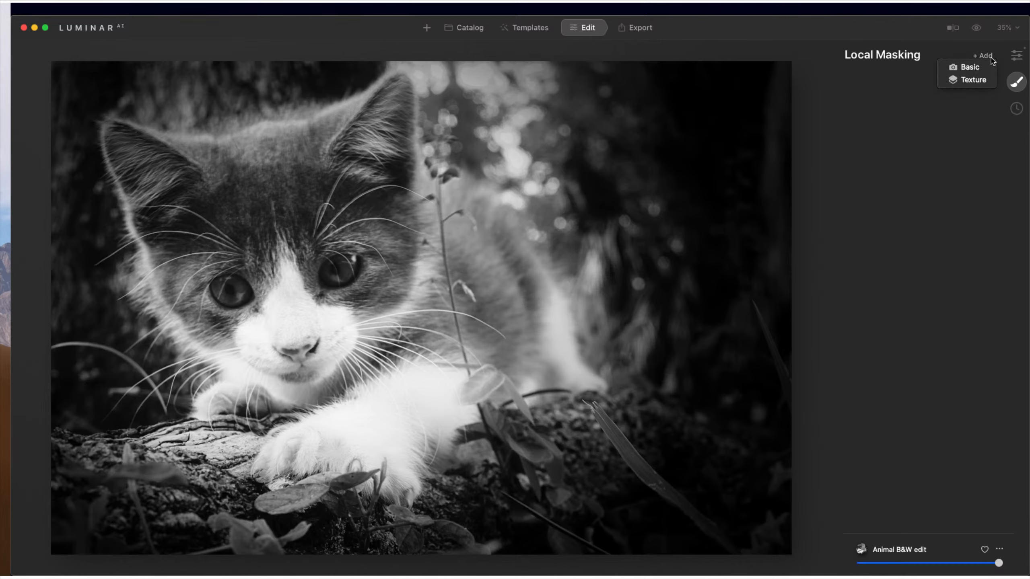
click(973, 67)
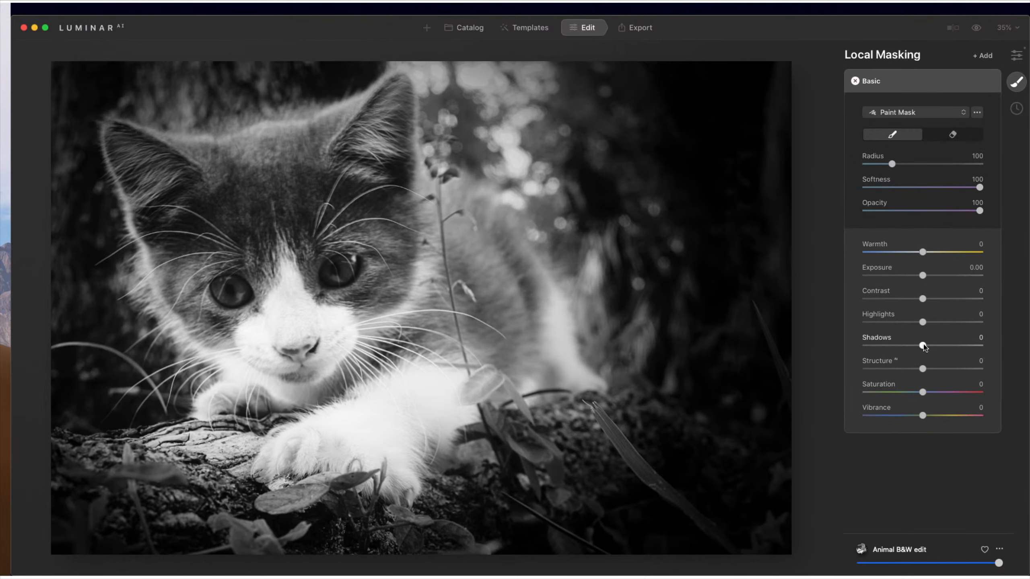
drag(924, 346, 951, 345)
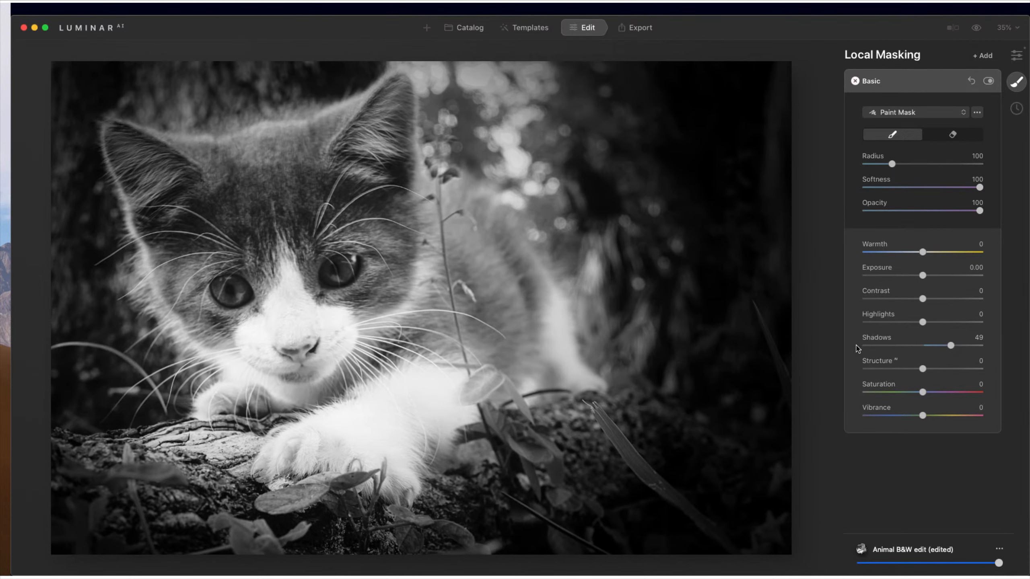
click(987, 82)
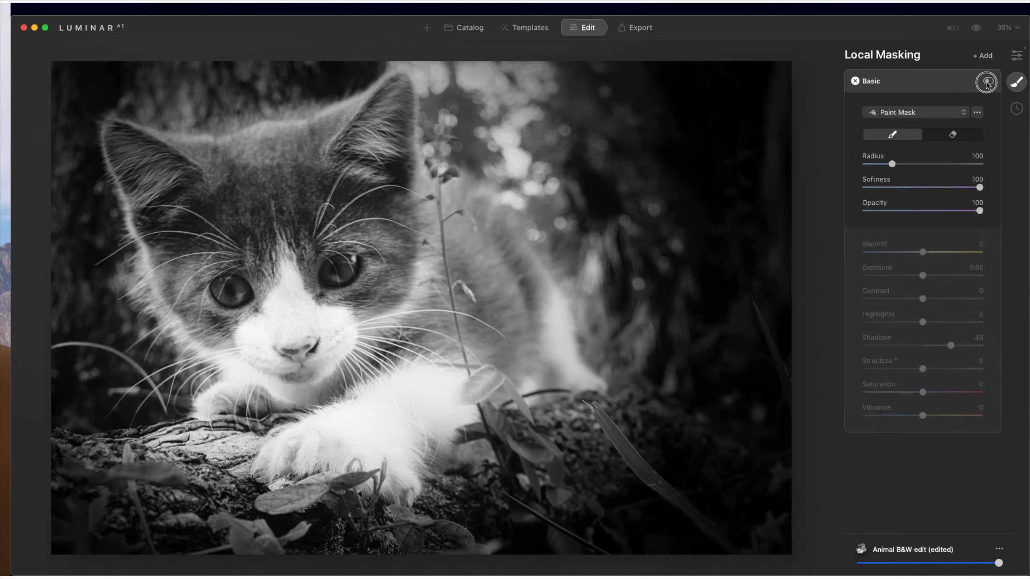
click(987, 82)
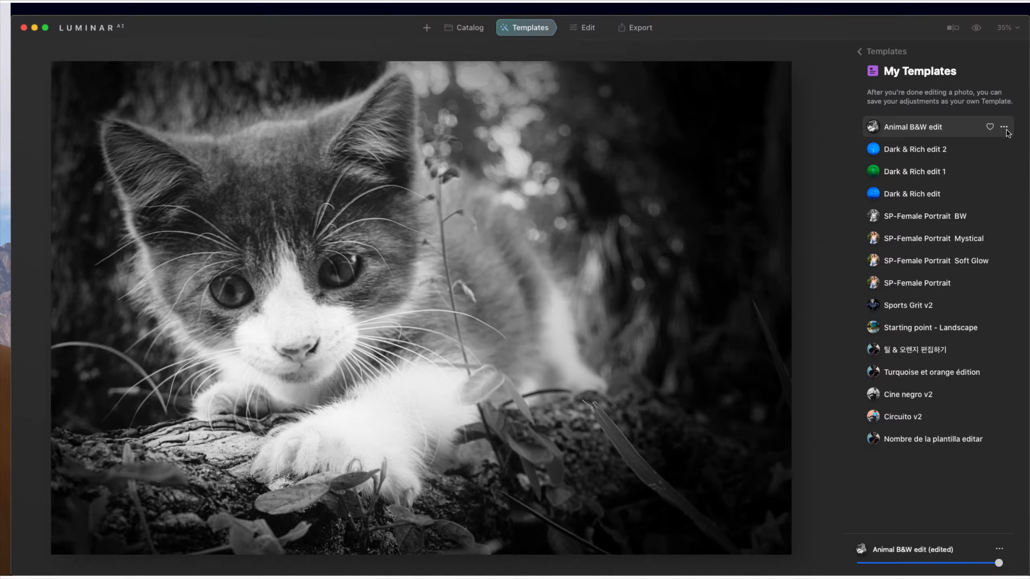
- Rename the saved Animal B&W edit template, replacing the word "edit" with the creator's name followed by "v2"
click(1003, 127)
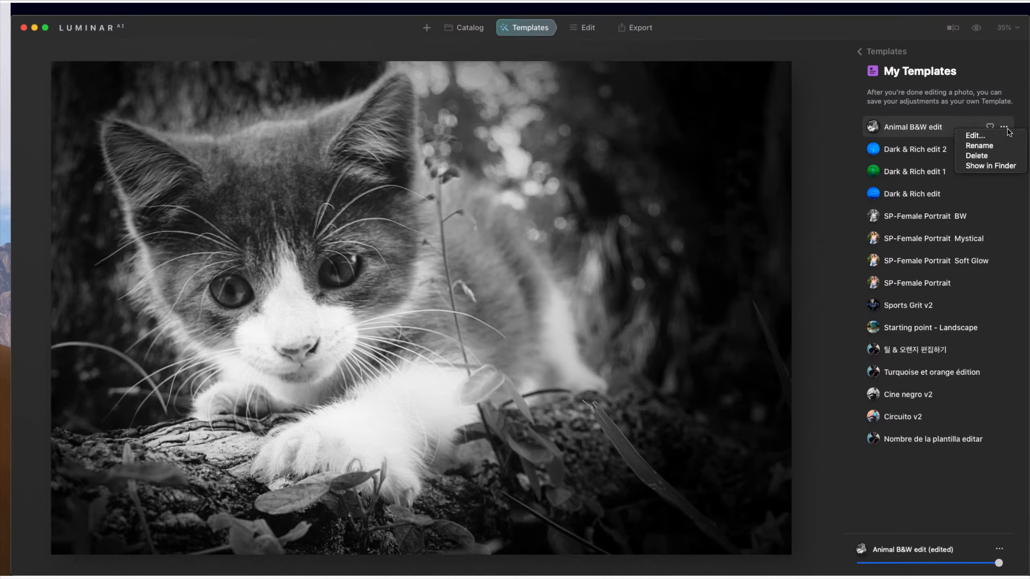
click(993, 146)
double_click(941, 128)
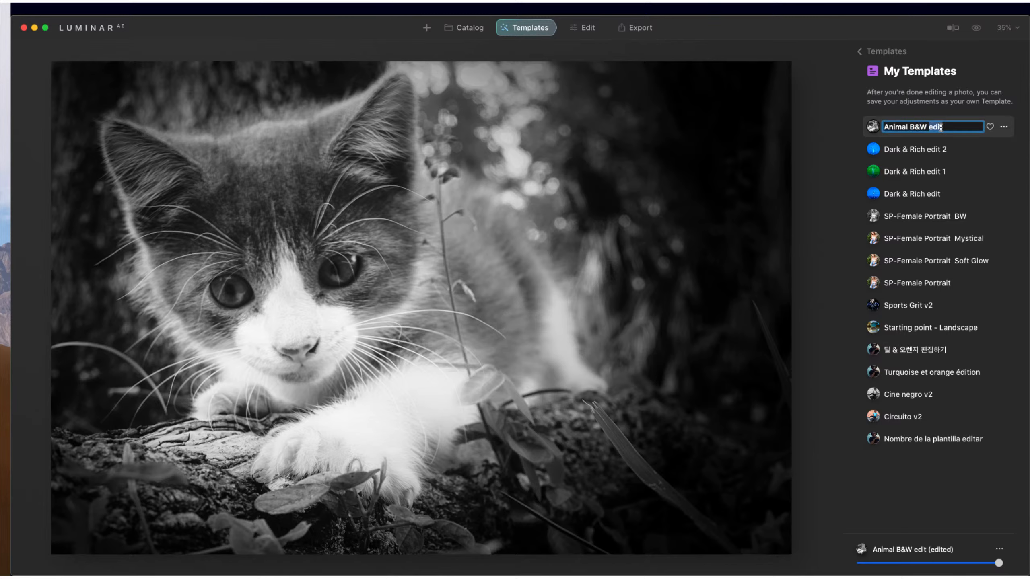
text(Varelli v2)
key(Return)
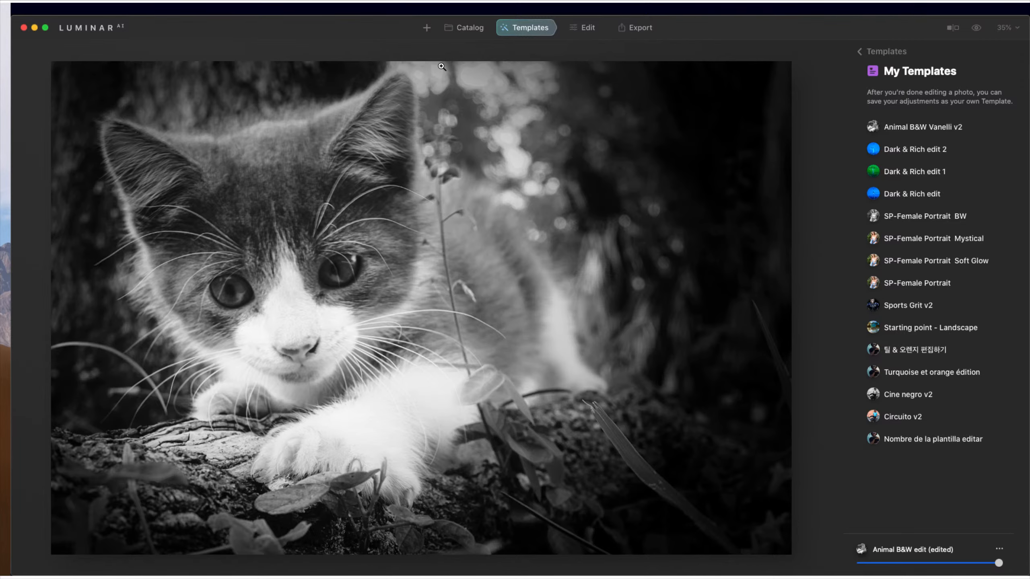
- Open the Olive album photo of the kitten raising its paw and apply the renamed Animal B&W template to it
click(456, 28)
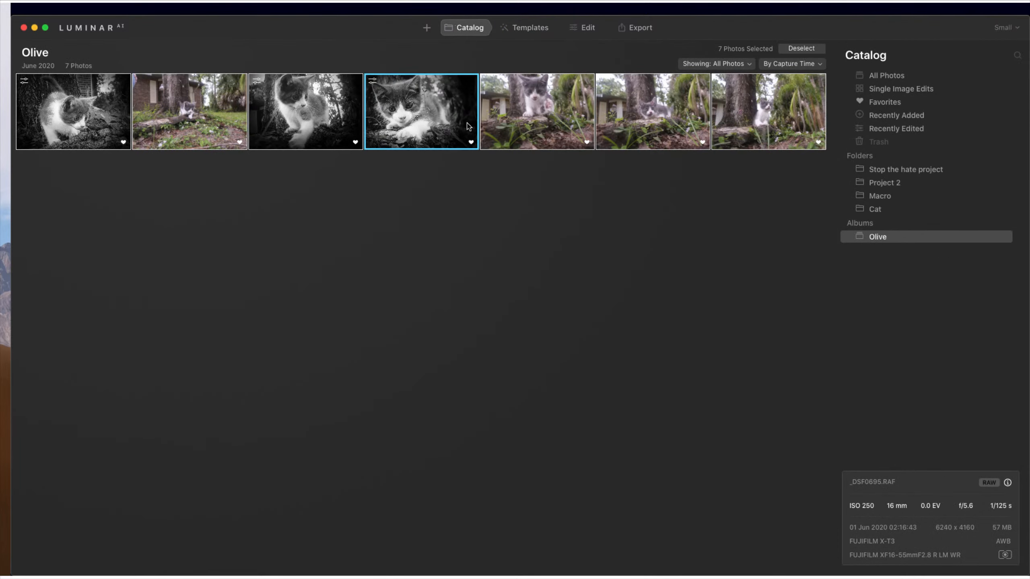
click(63, 122)
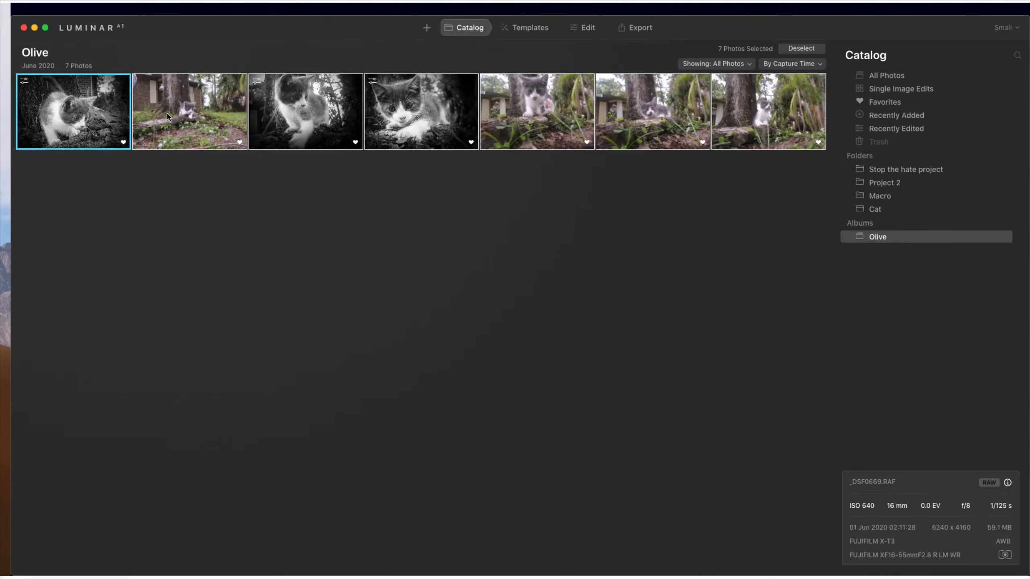
double_click(529, 105)
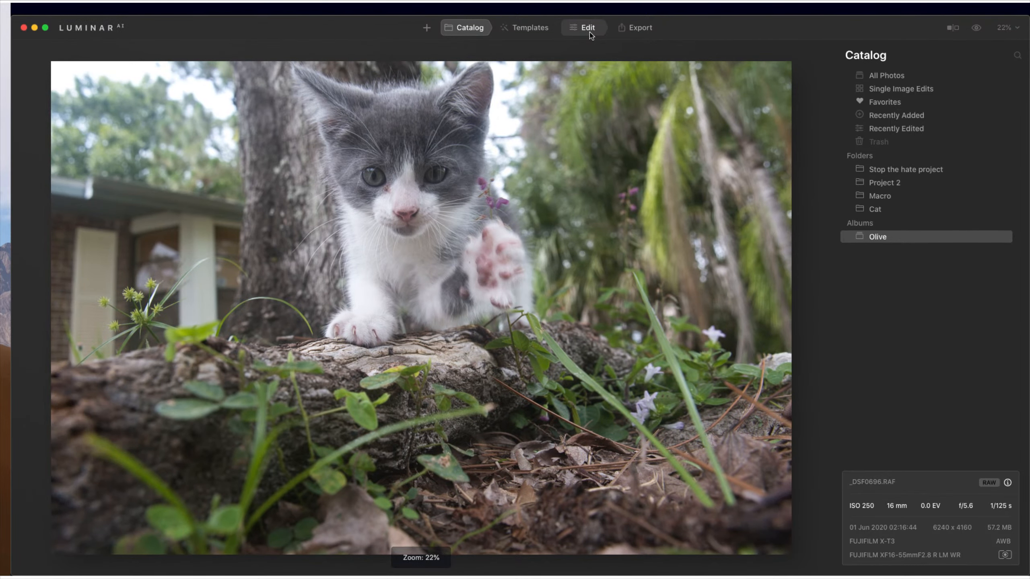
click(590, 34)
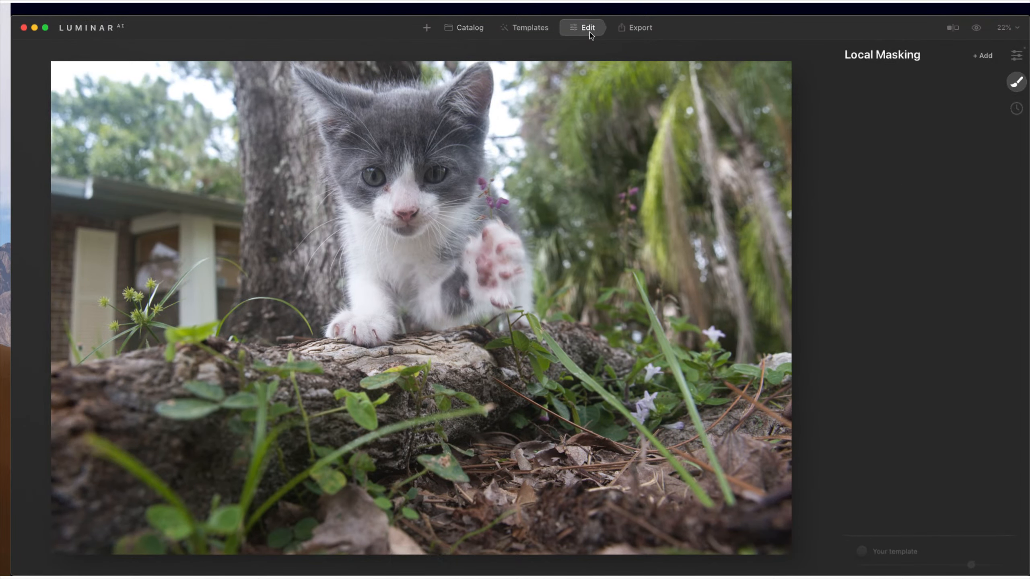
click(1017, 56)
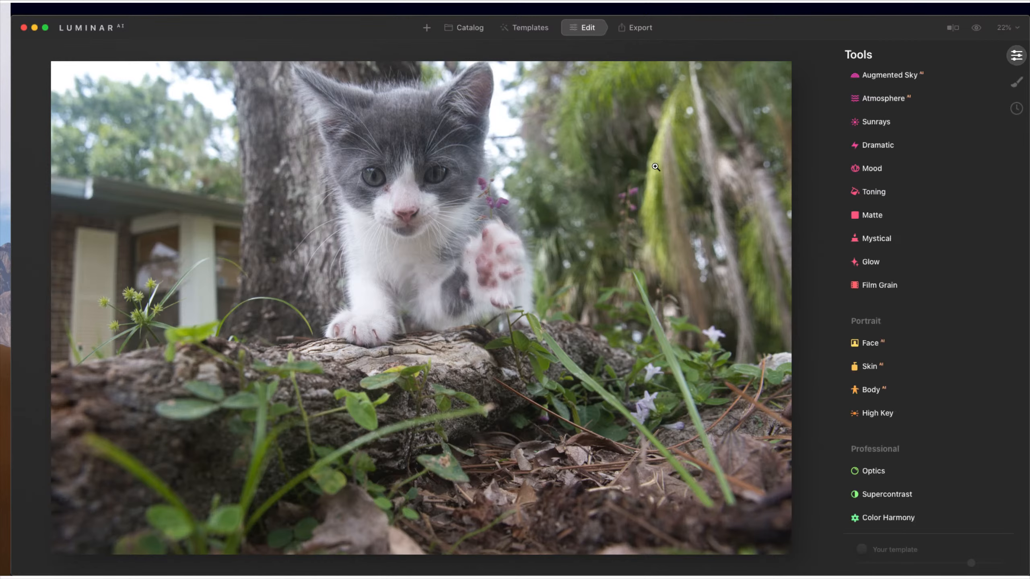
click(542, 29)
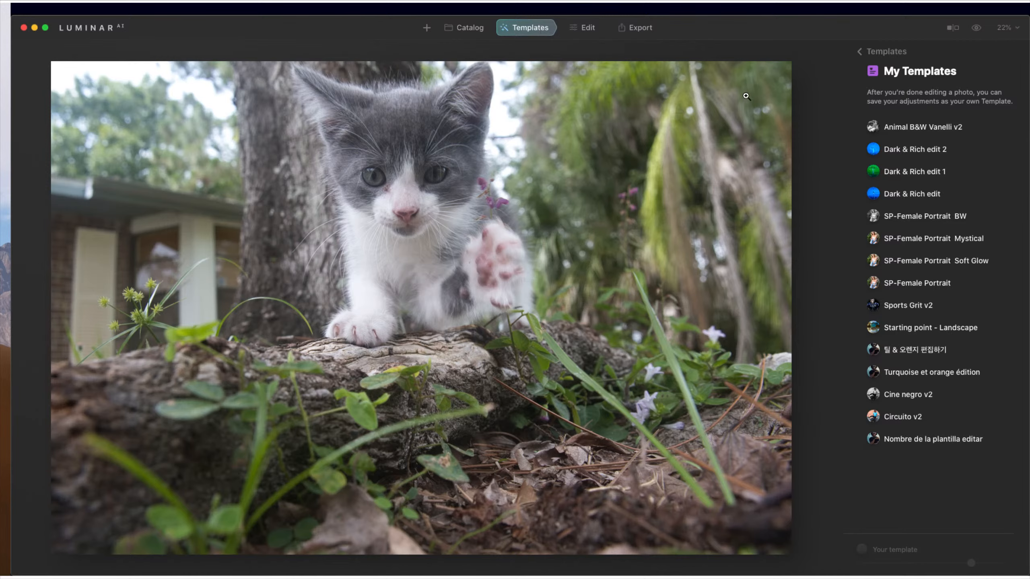
click(926, 132)
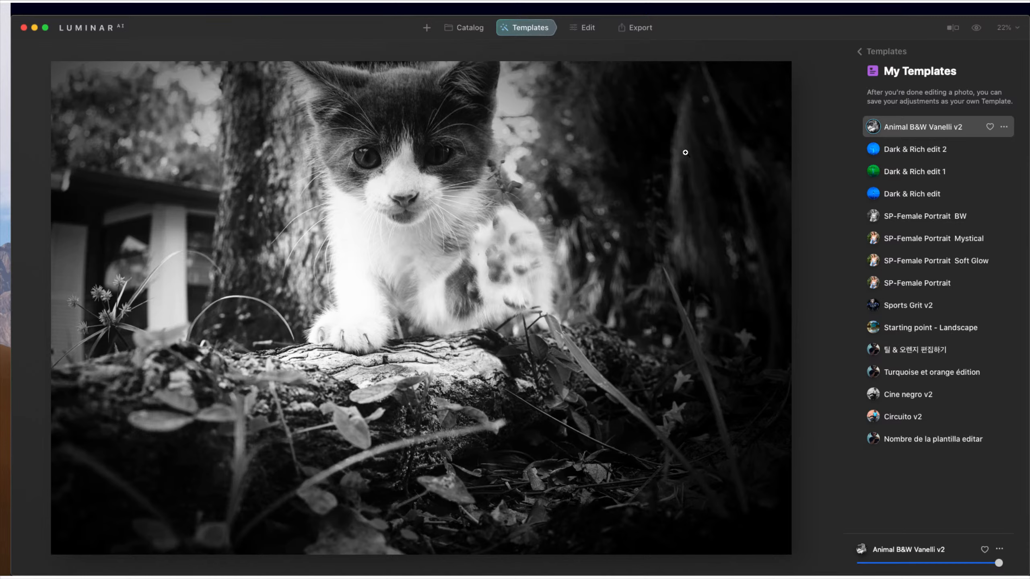
- Crop the photo tighter around the kitten raising its paw, keeping the Original ratio and cutting away the lower foreground
click(586, 28)
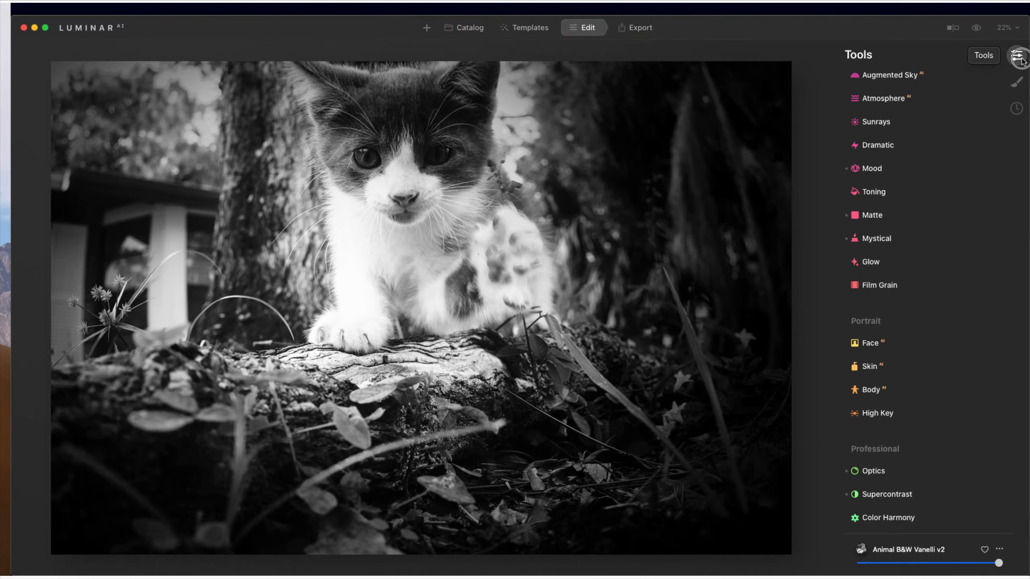
scroll(915, 157, up, 5)
scroll(915, 156, up, 5)
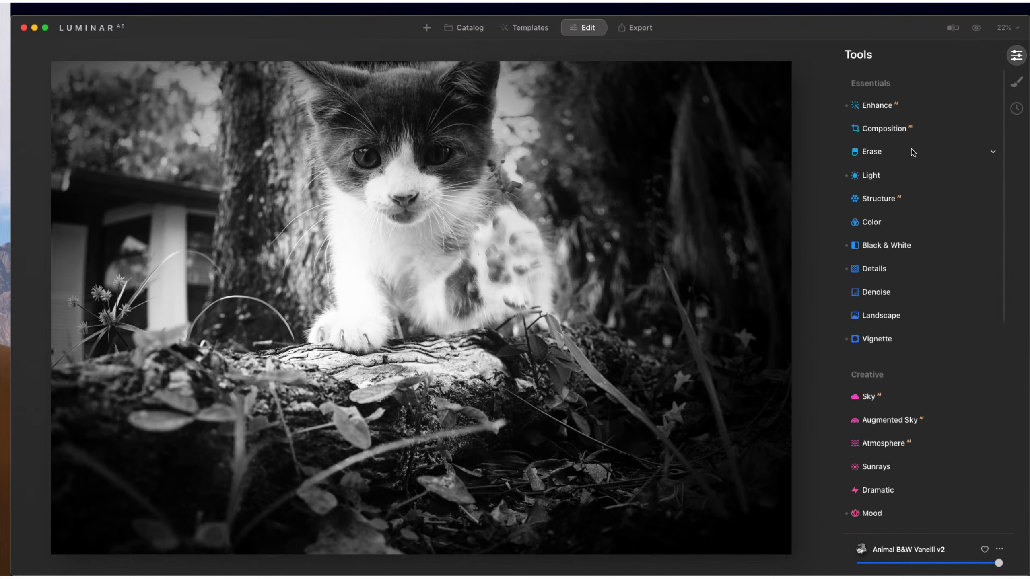
click(896, 128)
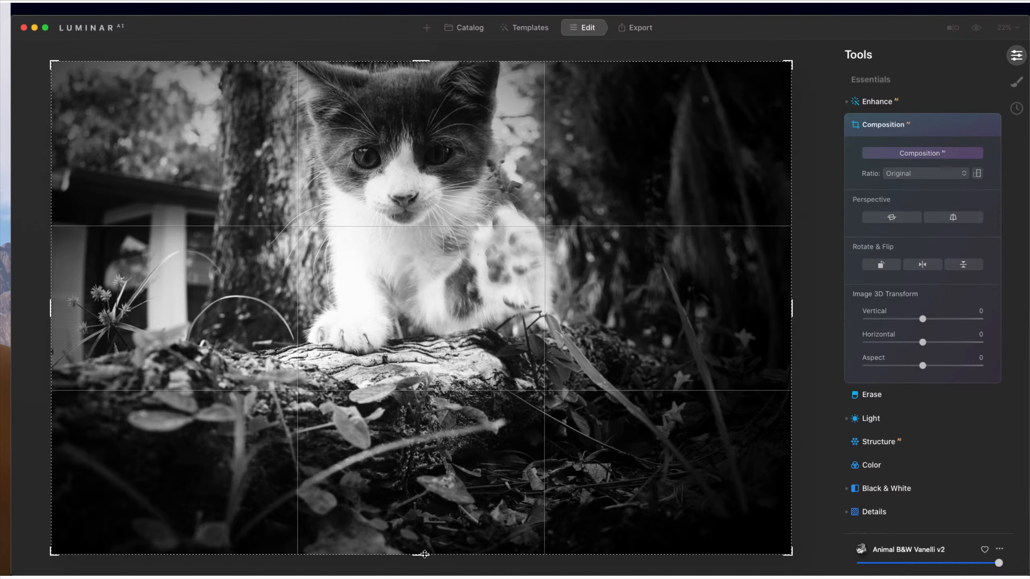
drag(432, 562, 432, 475)
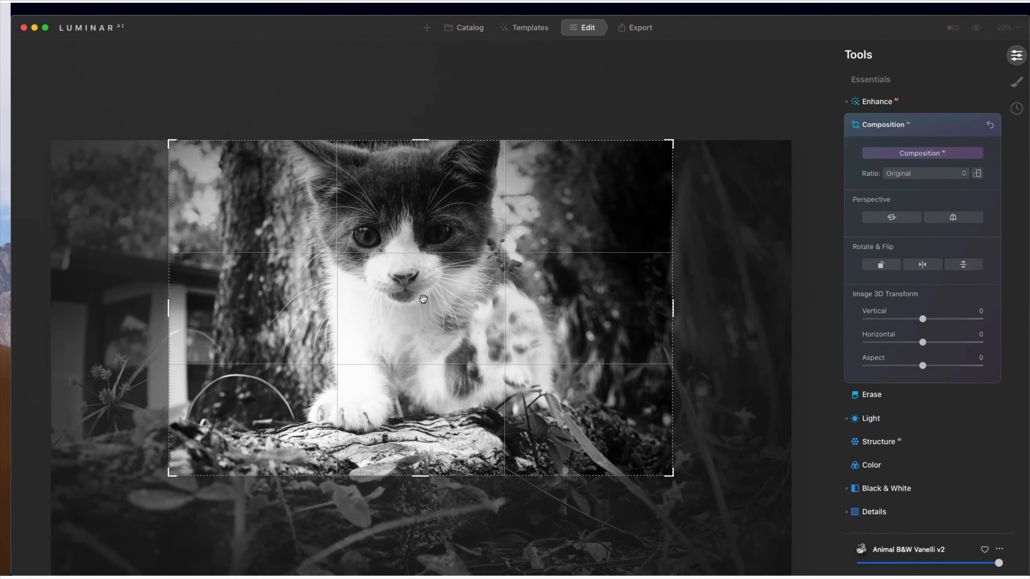
key(Return)
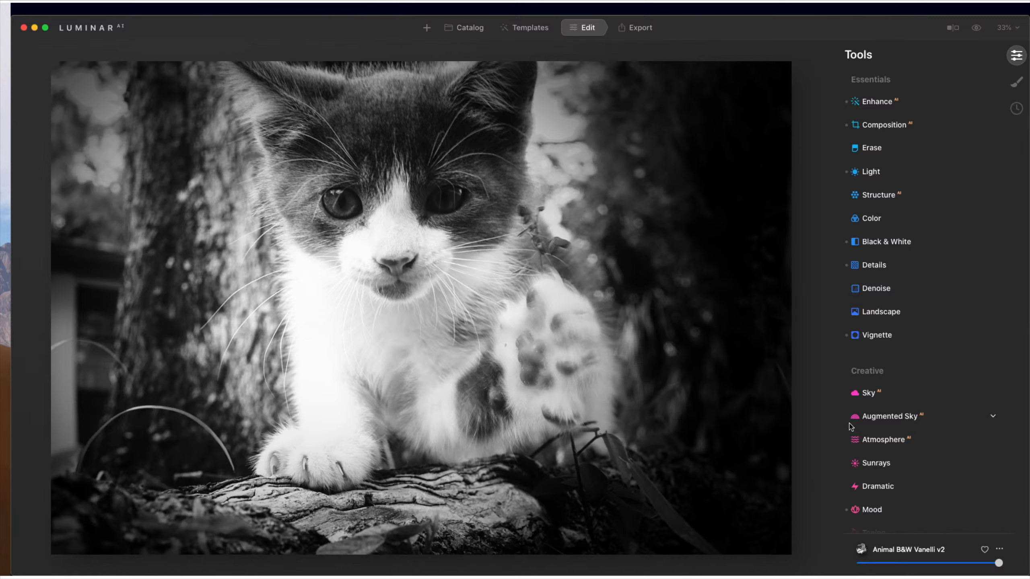
- Set the Highlights to 2 in the Light adjustments
scroll(857, 424, down, 10)
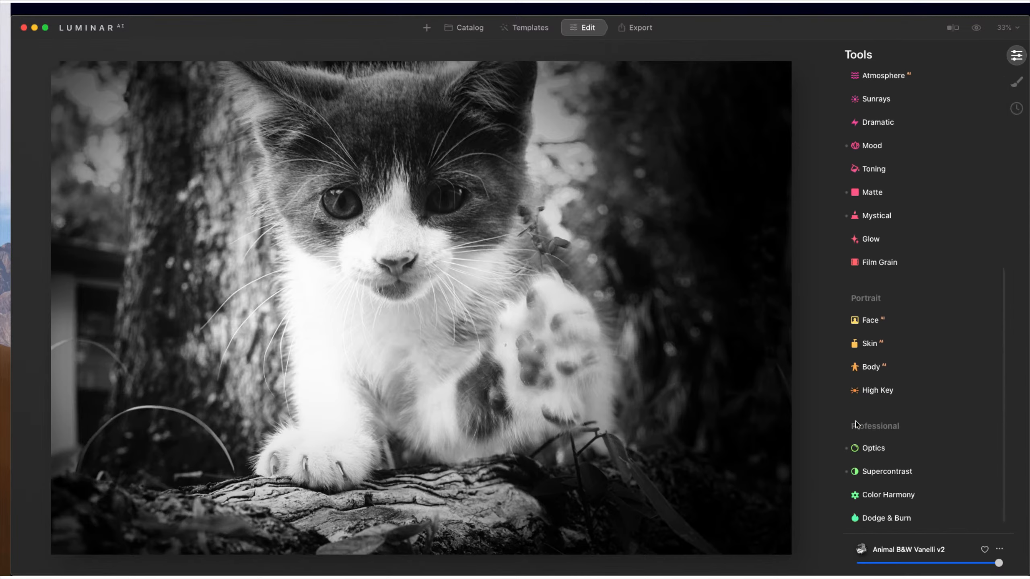
scroll(879, 209, up, 10)
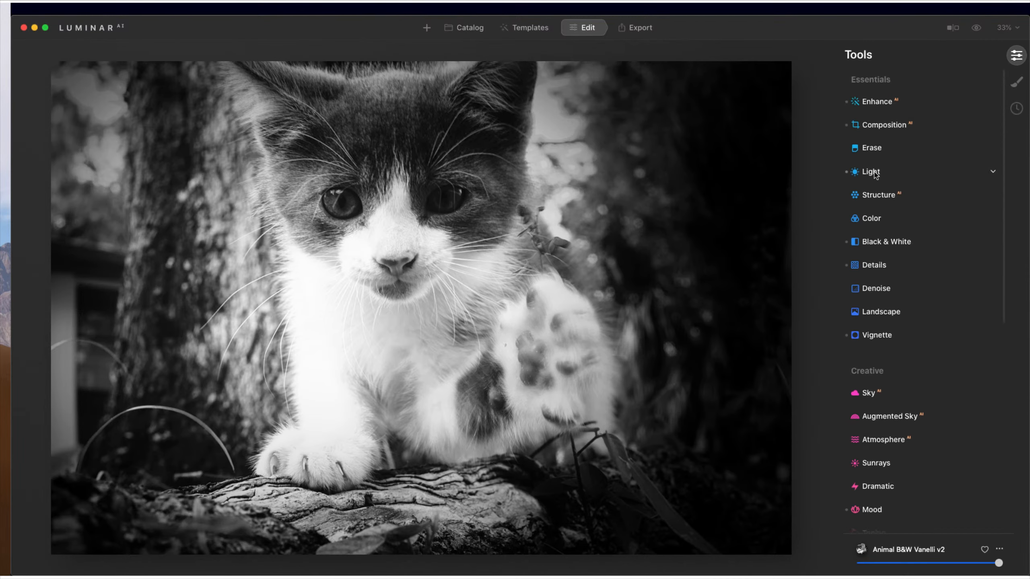
click(872, 174)
click(871, 172)
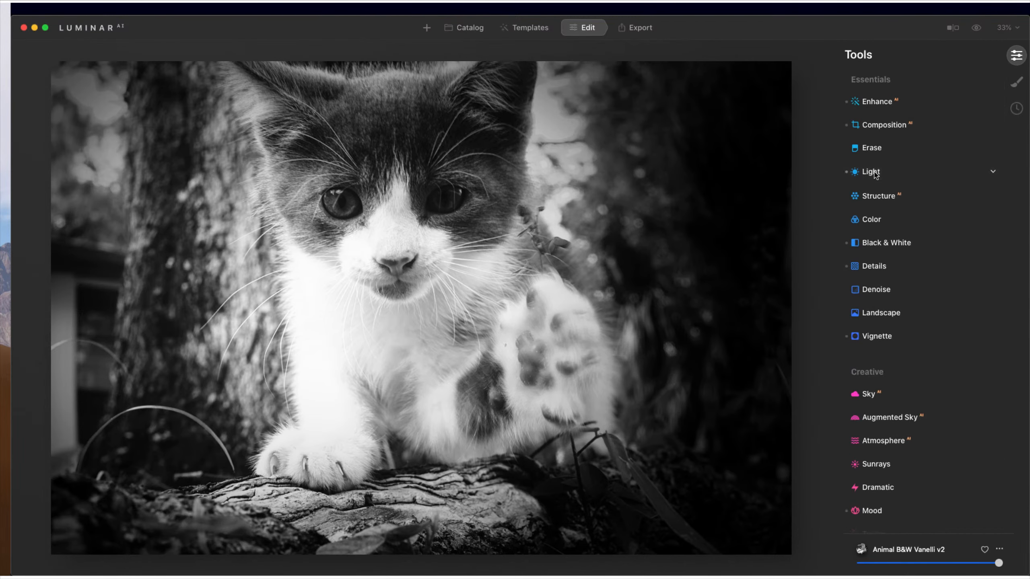
click(872, 173)
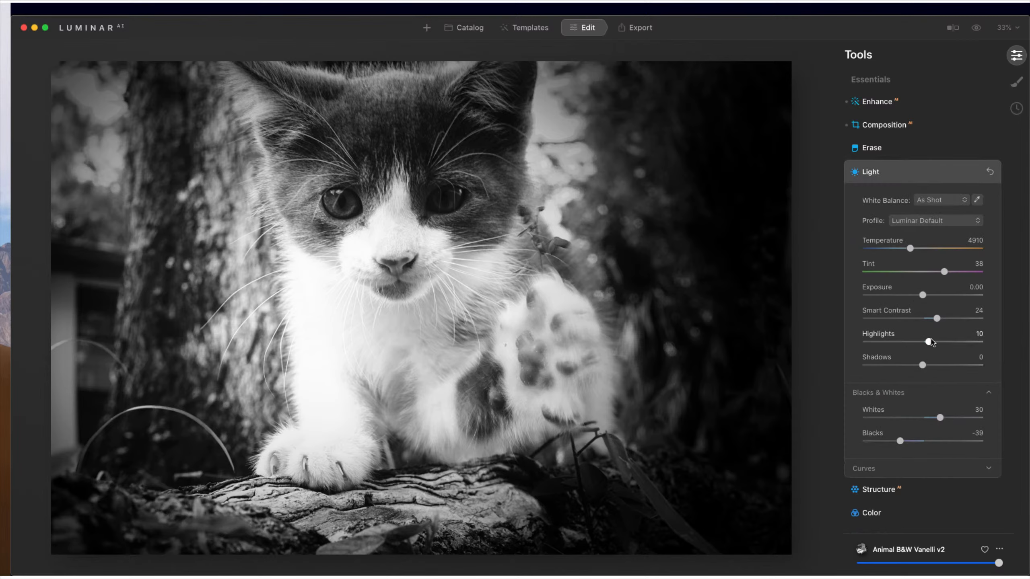
drag(928, 342, 924, 346)
click(875, 175)
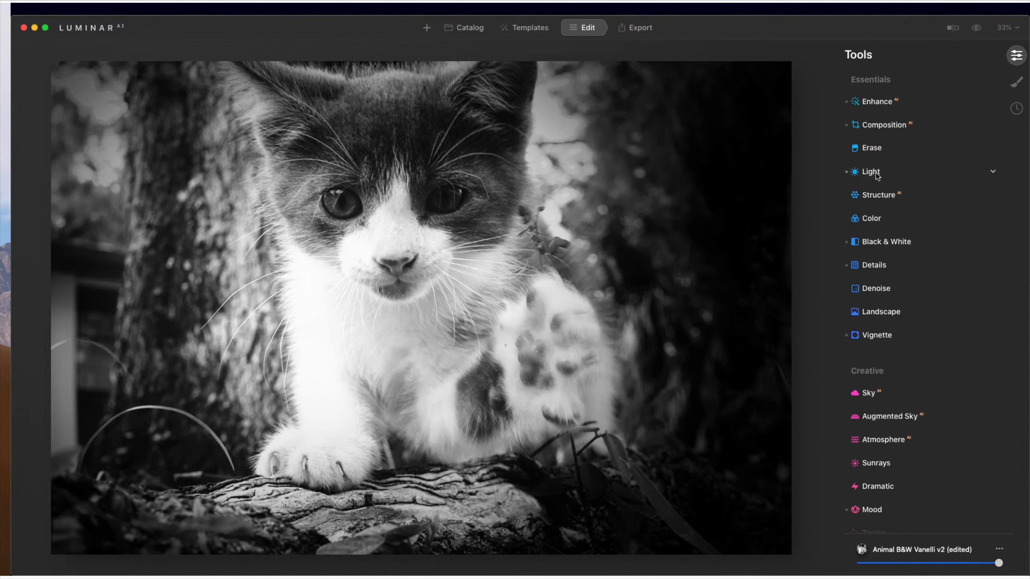
- Set Lens Distortion to -75 in the advanced Optics settings
scroll(894, 286, down, 10)
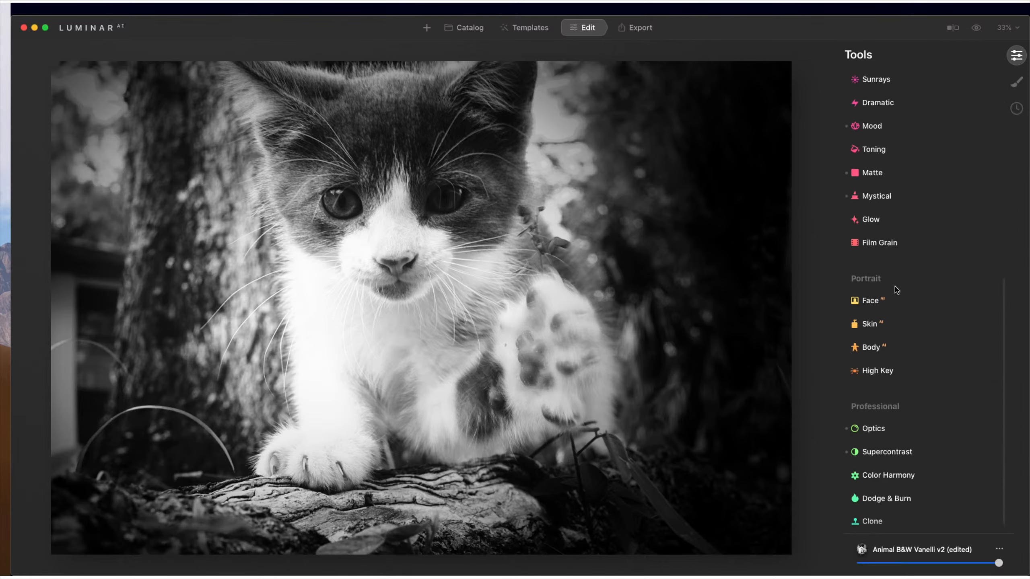
click(878, 433)
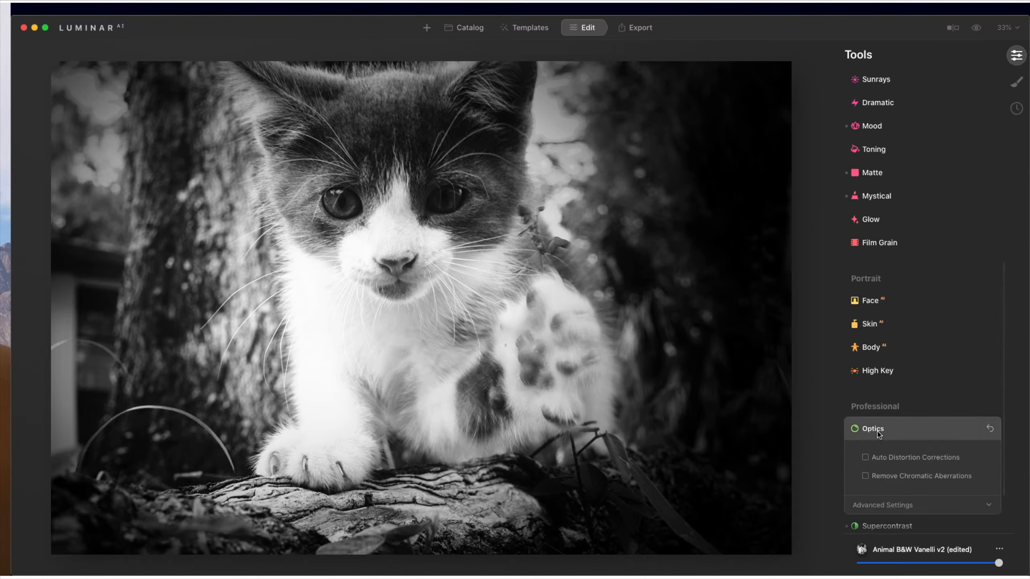
click(878, 432)
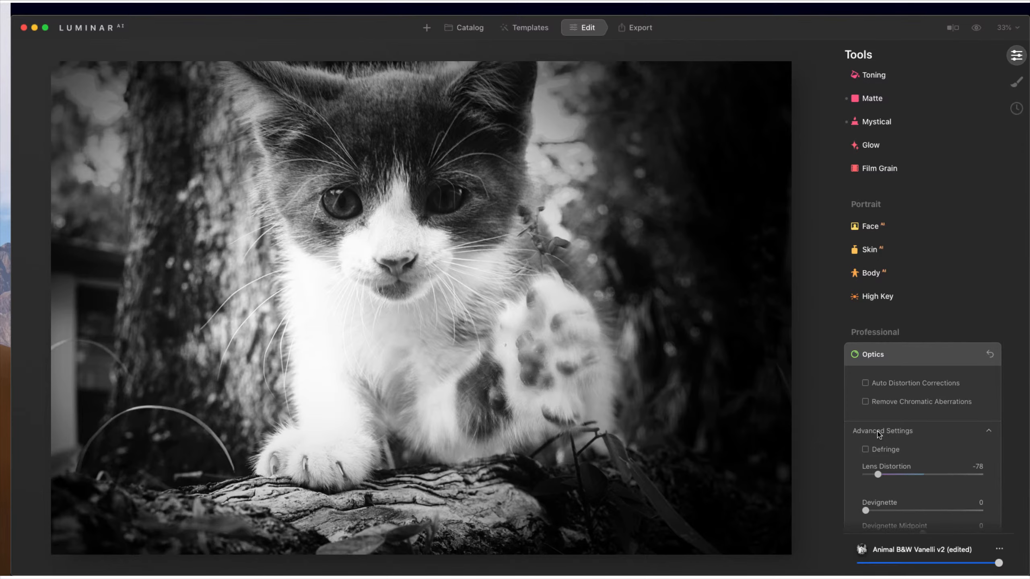
drag(877, 474, 879, 478)
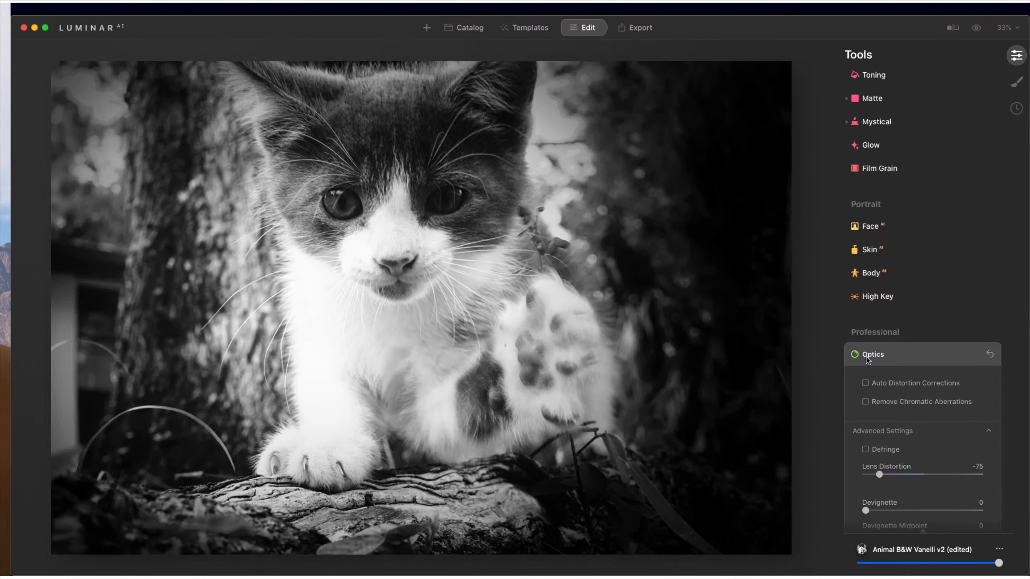
click(866, 358)
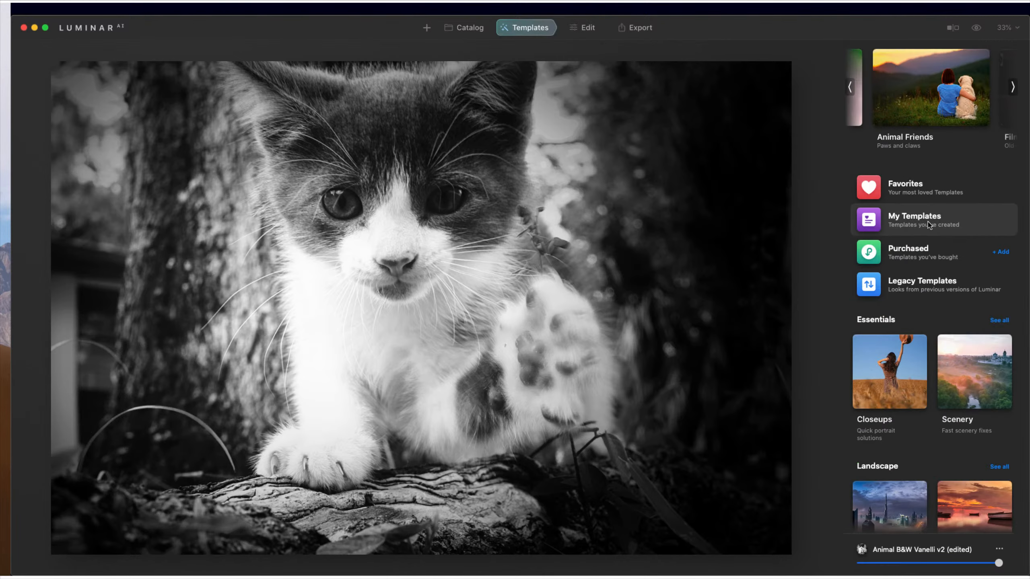
- Apply the SP-Female Portrait BW template from the personal templates to the photo
click(929, 225)
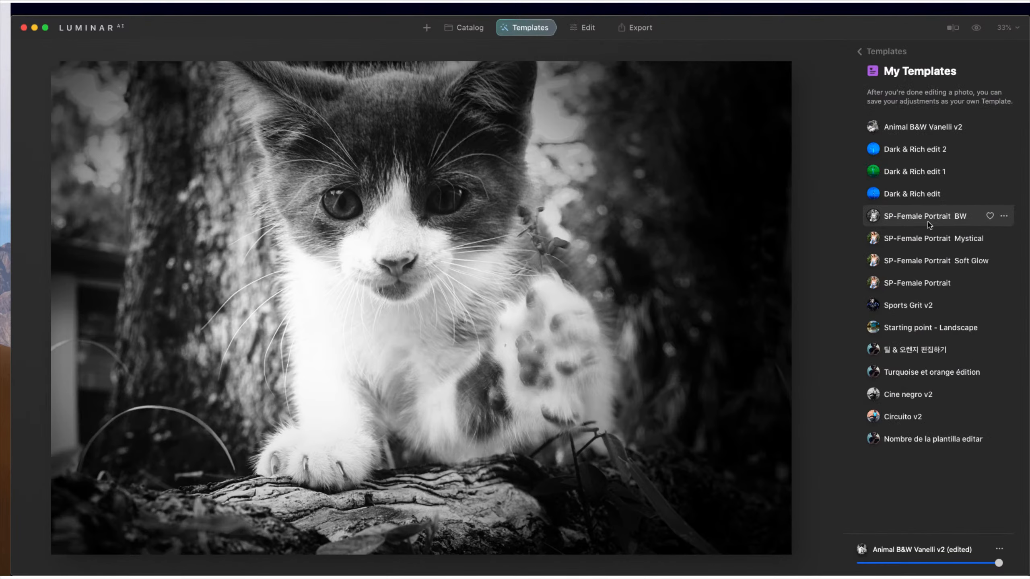
click(910, 223)
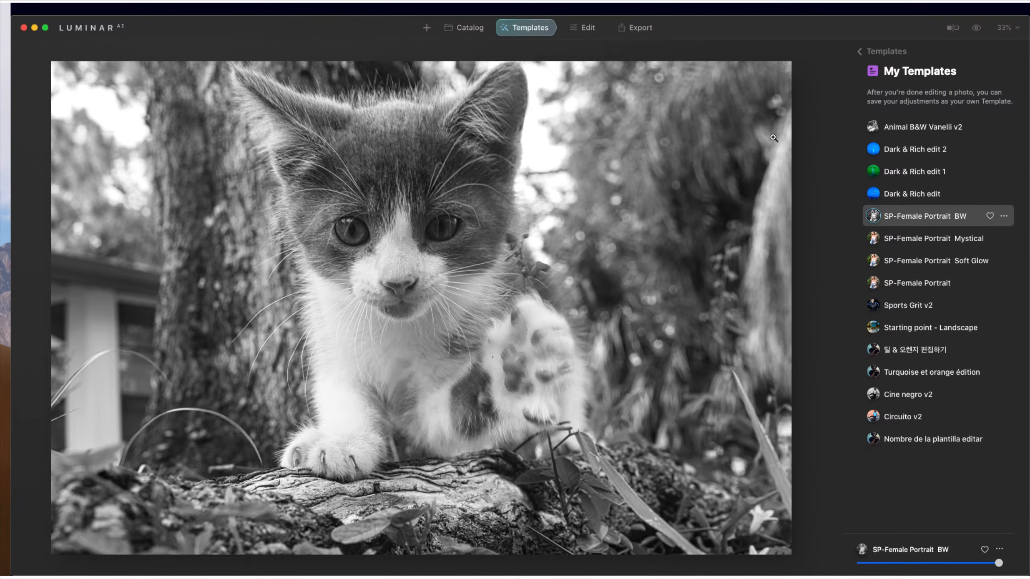
- Step back through the edit history, including the applied Composition state, and revert the photo to Original
click(588, 32)
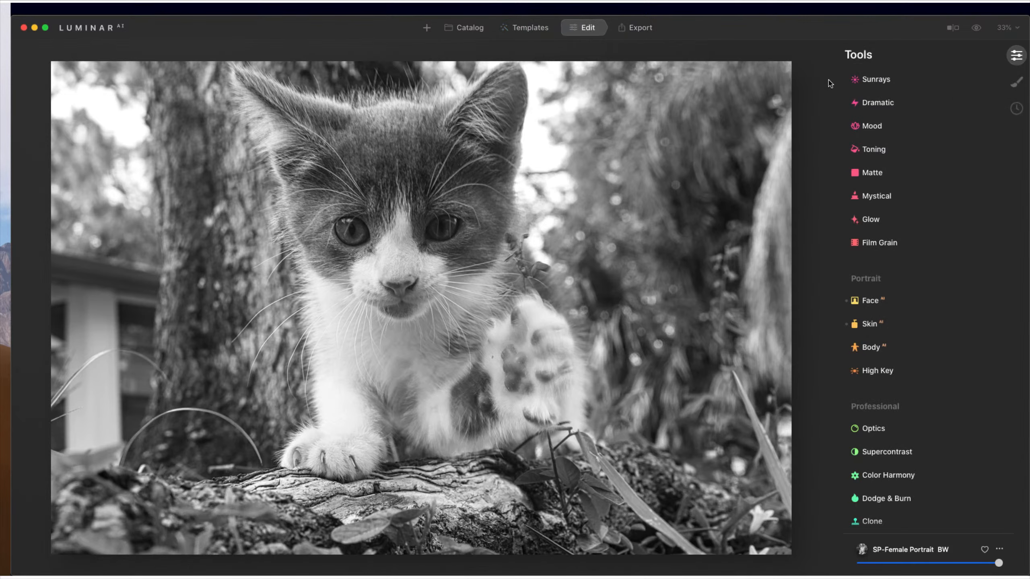
click(1016, 108)
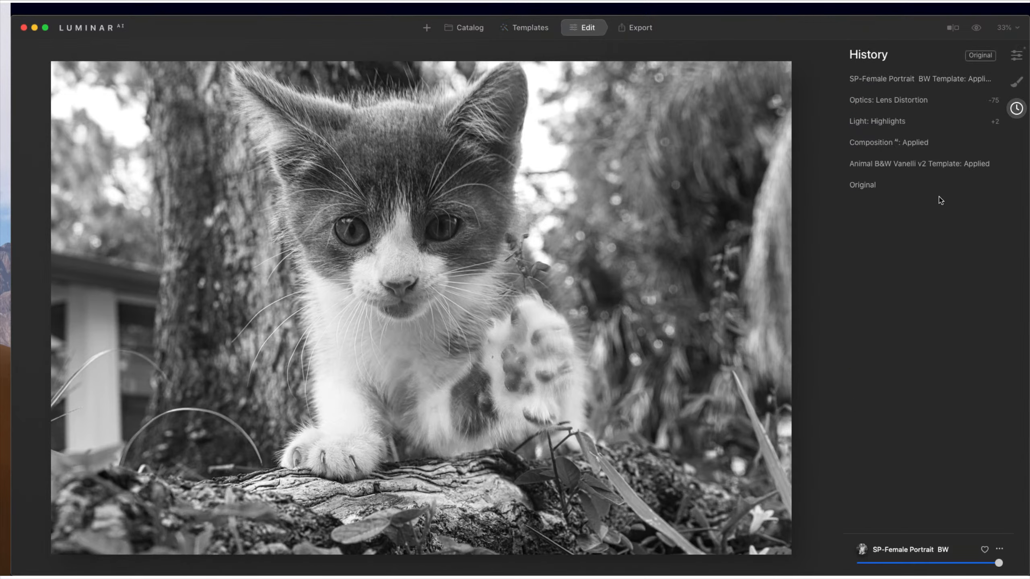
click(880, 190)
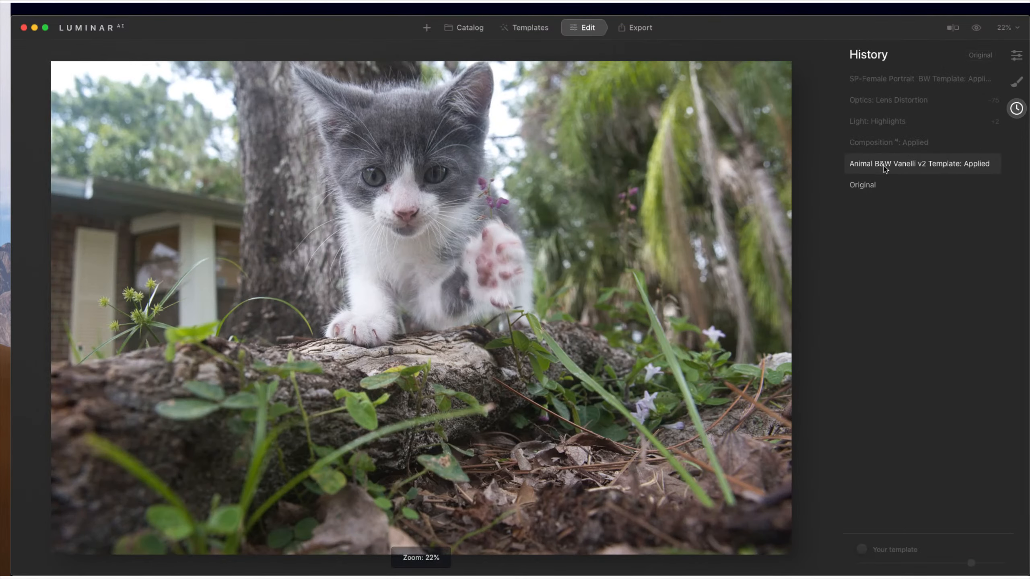
click(886, 151)
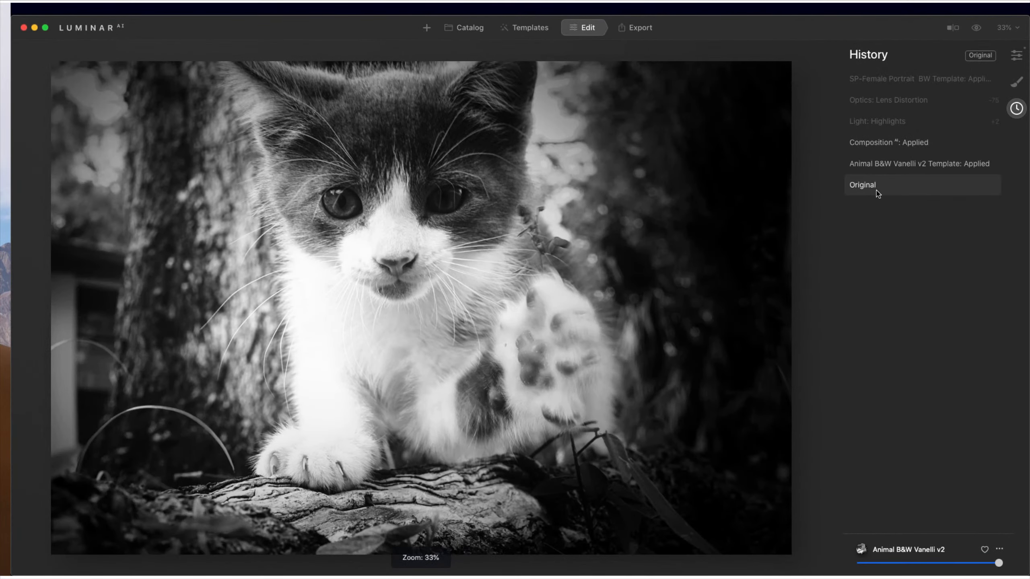
click(876, 189)
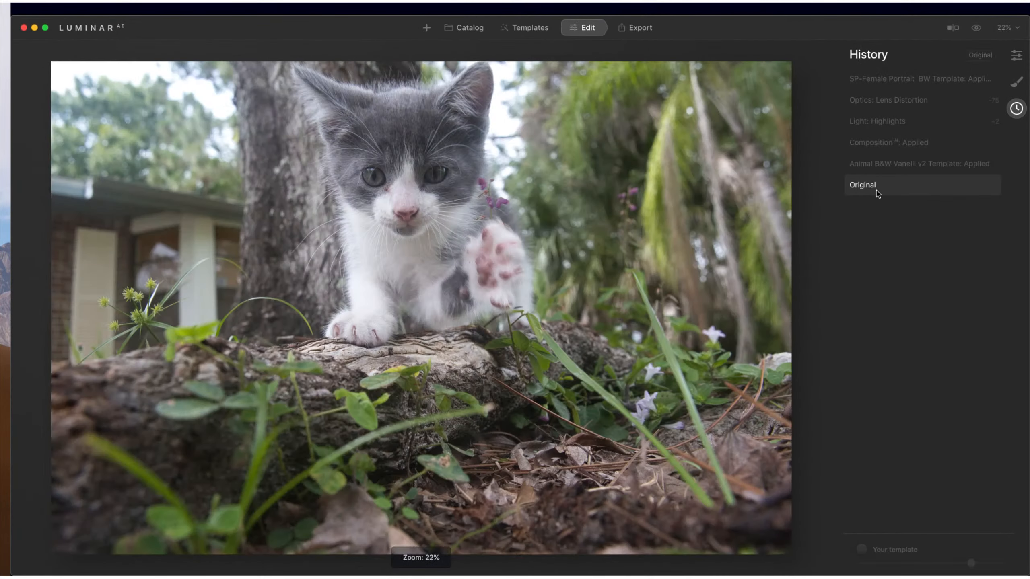
- Return to the Olive album and open its last photo, _DSF0704.RAF, of the kitten sitting beside the tree trunk
key(g)
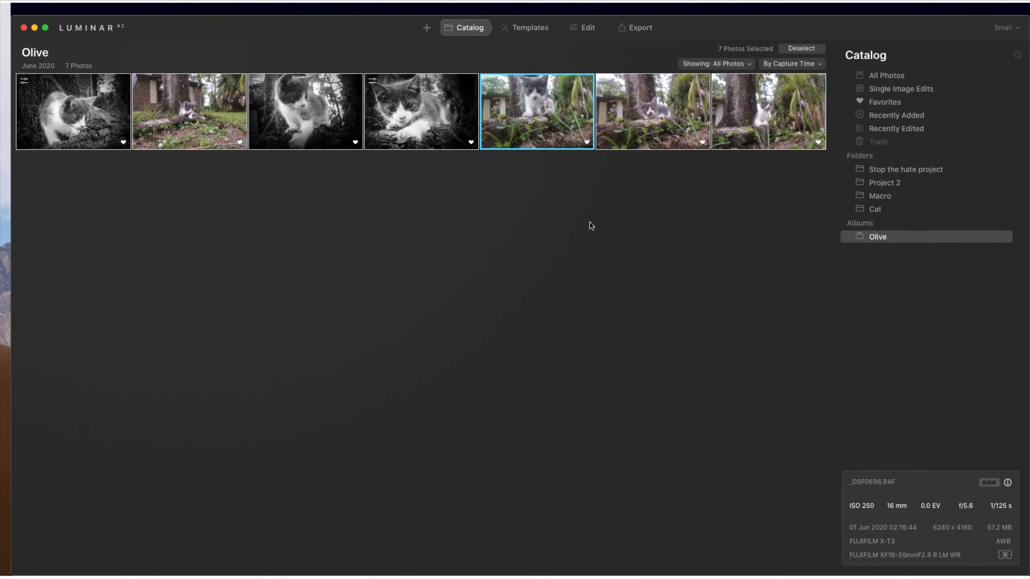
double_click(648, 118)
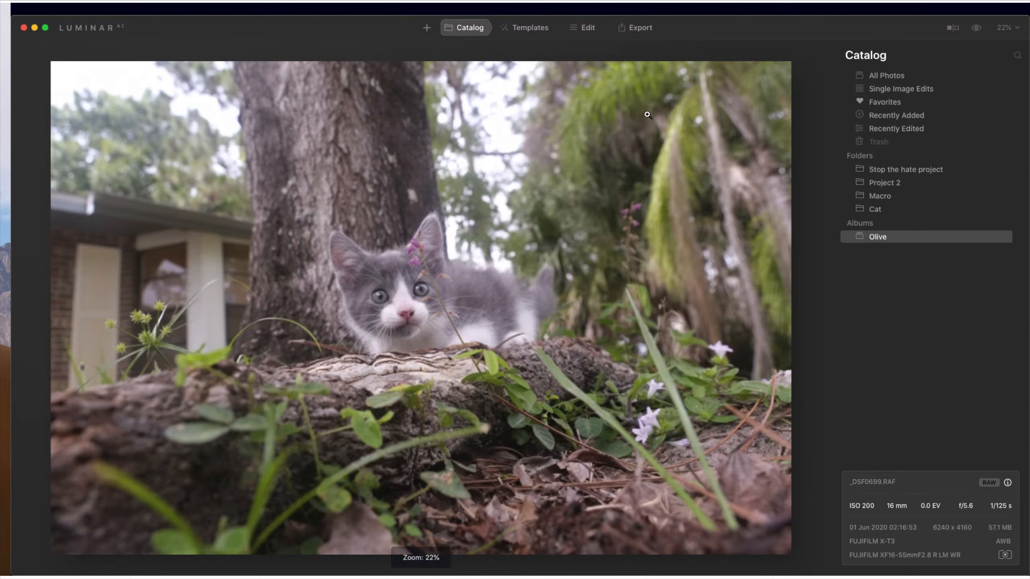
key(Right)
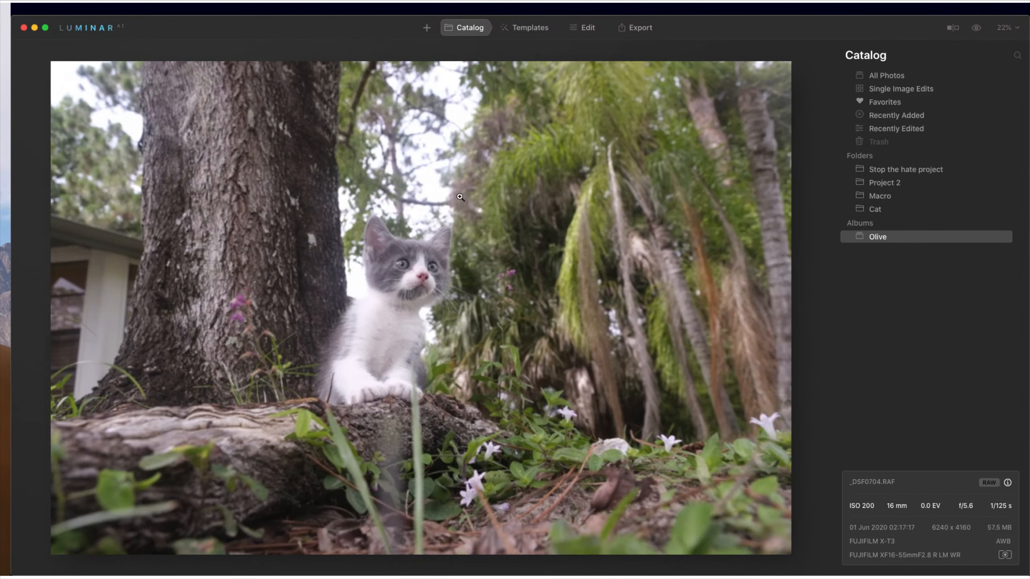
- Crop the photo tightly around the sitting kitten, keeping the Original ratio and just the top edge of the root beneath its paws
click(588, 29)
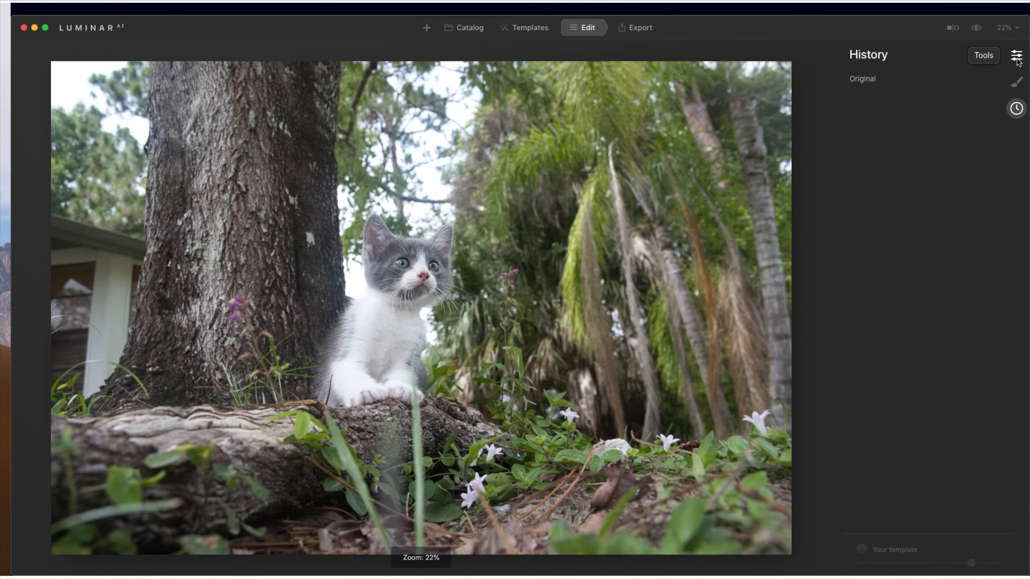
click(1016, 58)
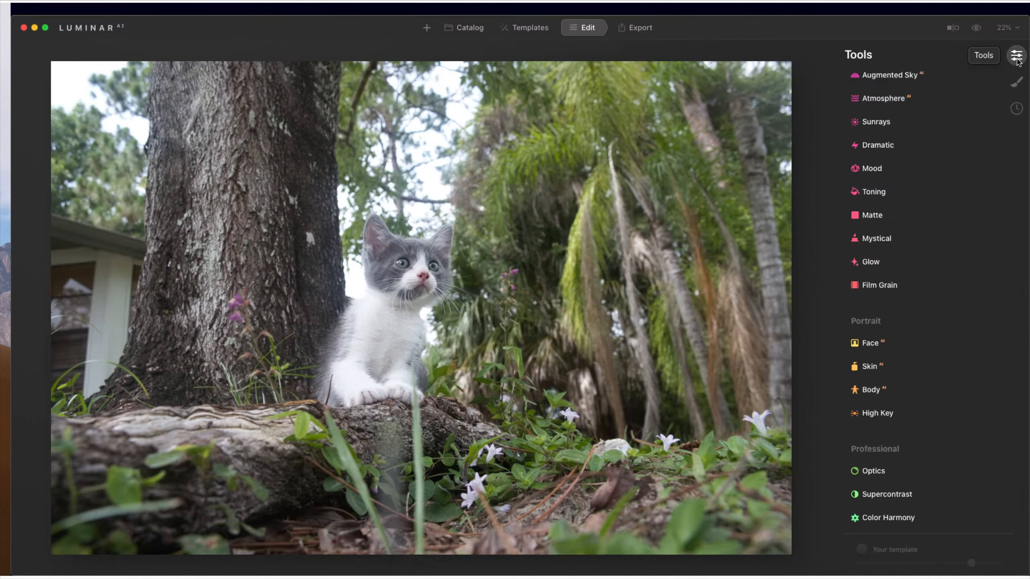
scroll(946, 127, up, 10)
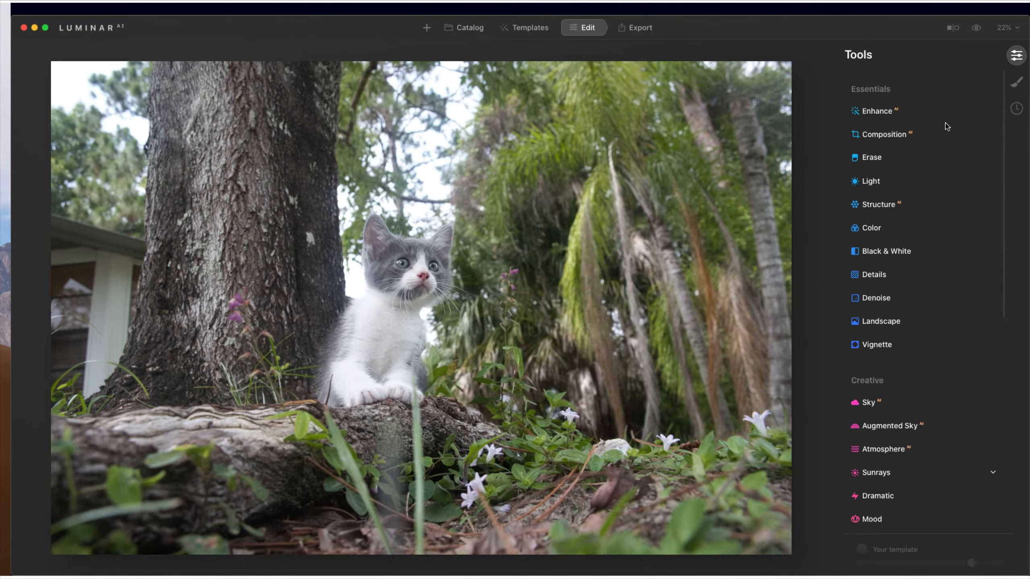
click(893, 129)
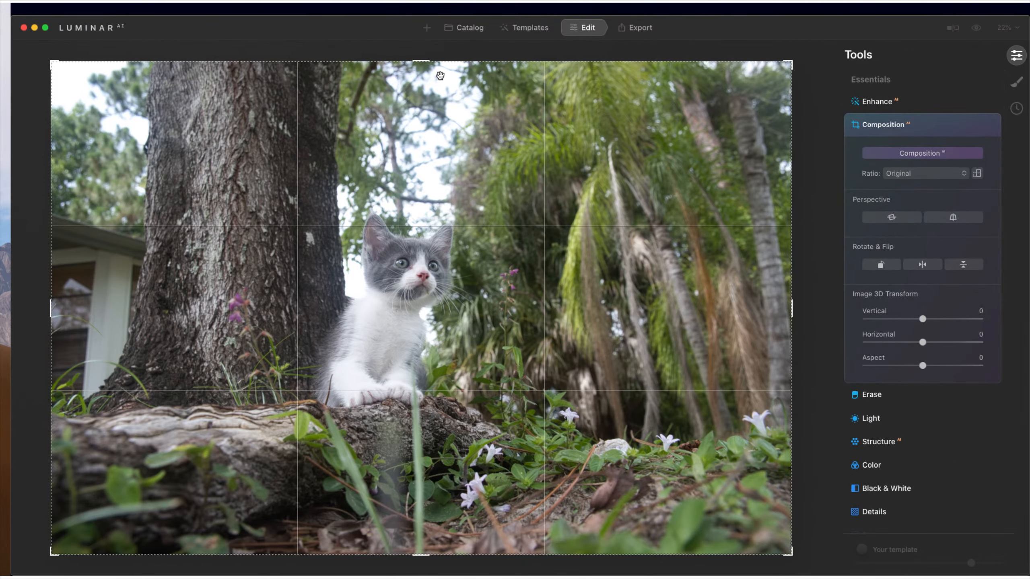
drag(428, 63, 430, 190)
drag(422, 236, 429, 353)
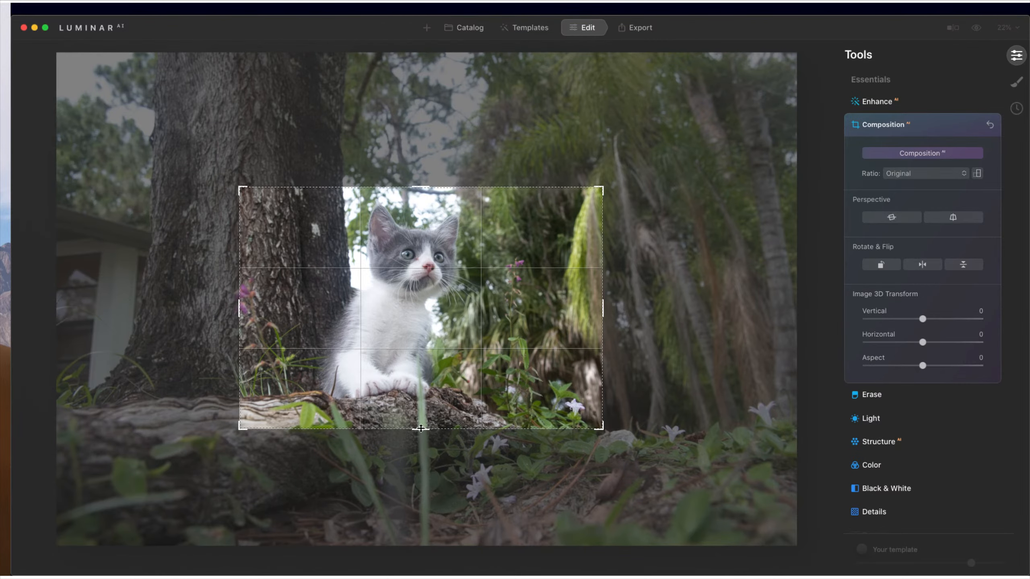
drag(420, 429, 418, 417)
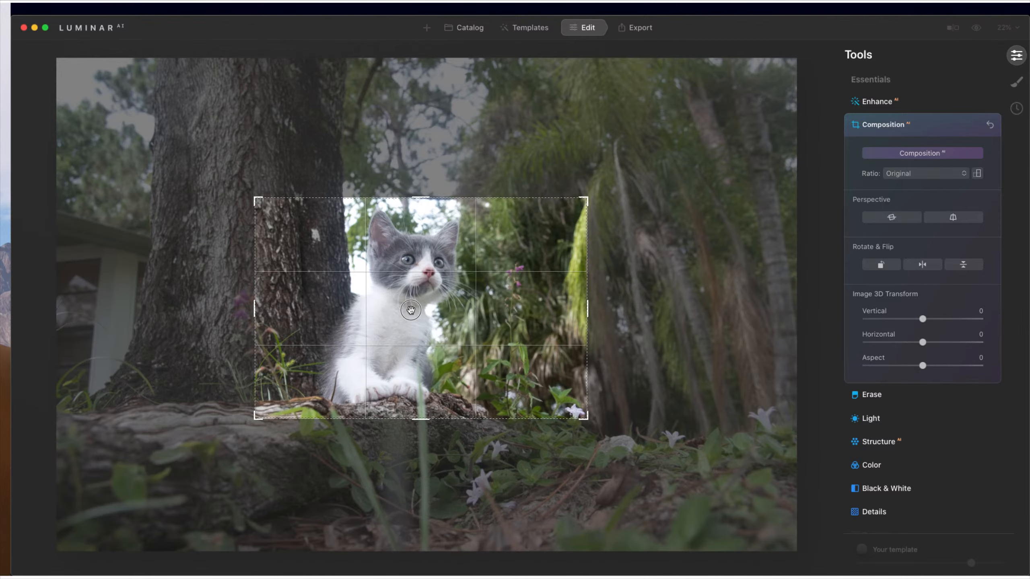
drag(409, 315, 406, 310)
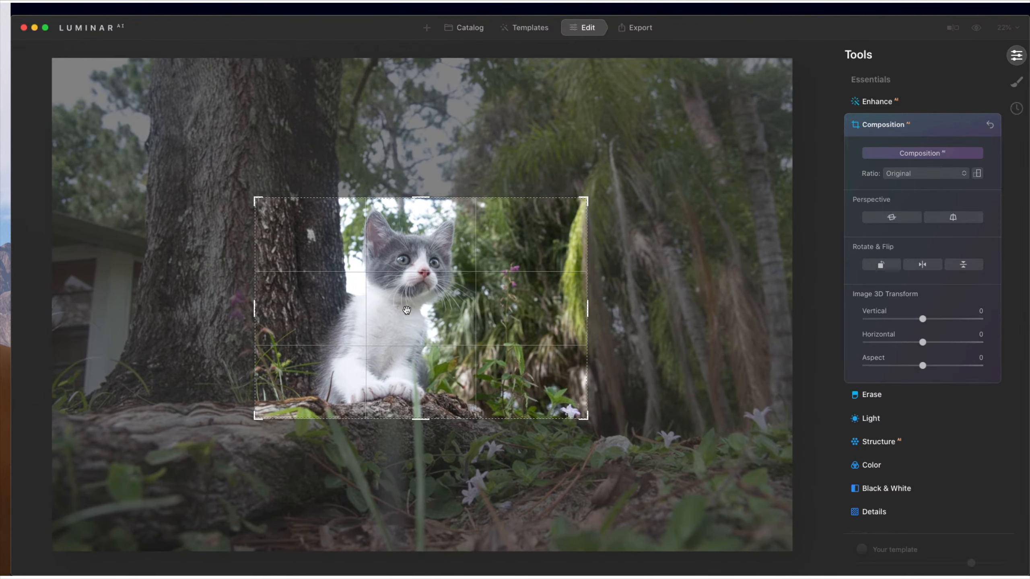
key(Return)
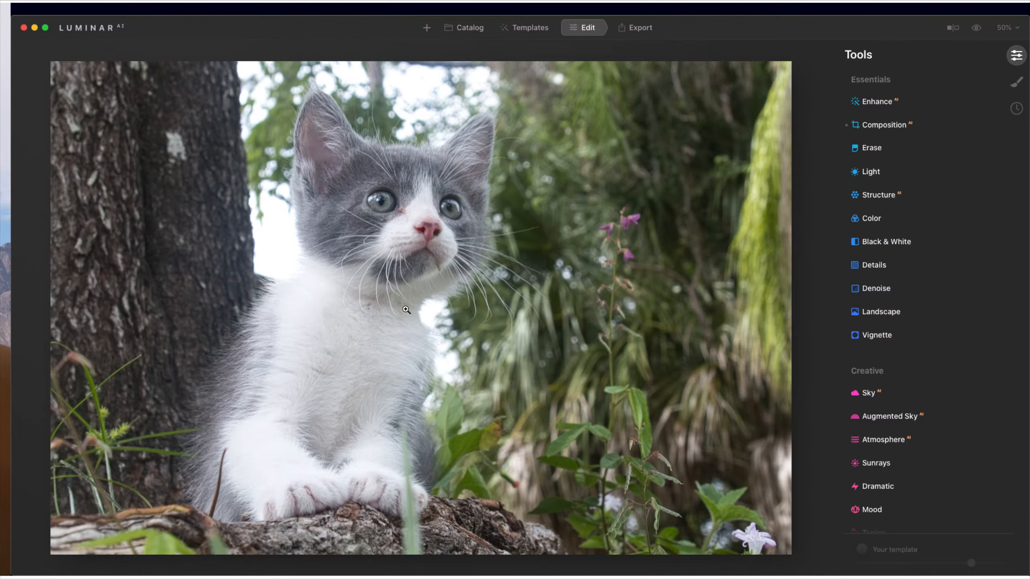
- Apply the personal Animal B&W template to the cropped photo of the sitting kitten
click(542, 31)
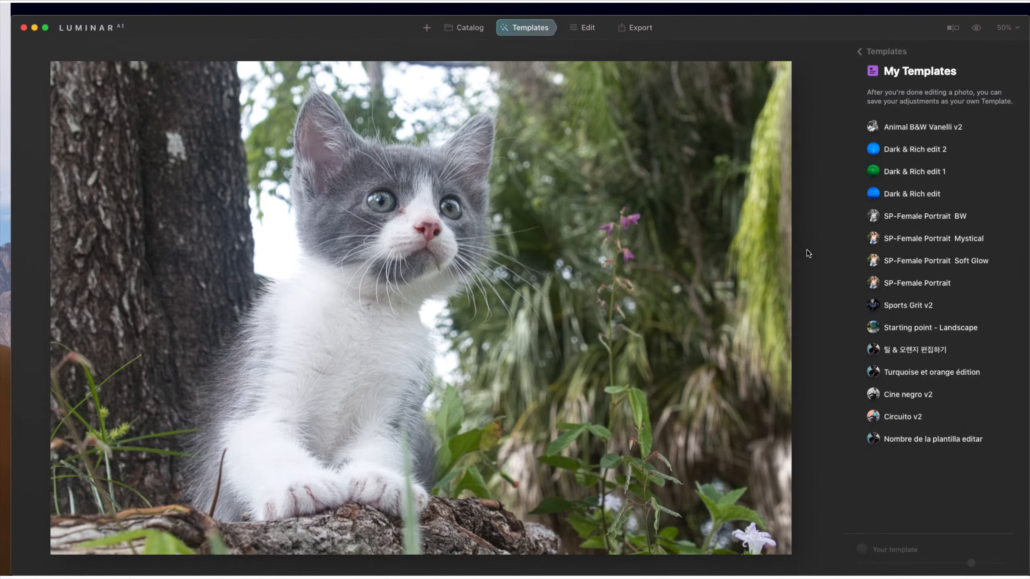
click(908, 134)
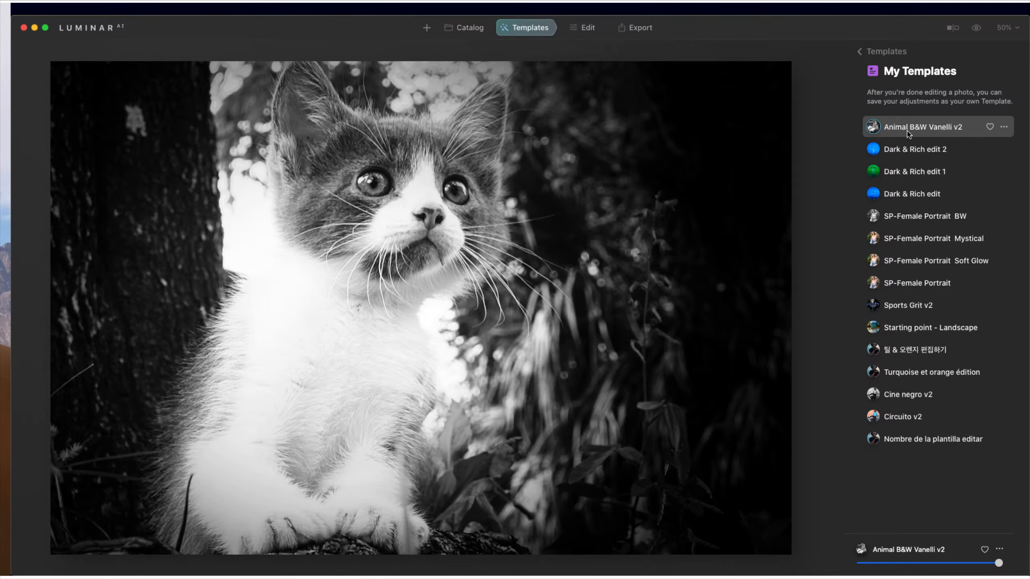
- Lower the Highlights to -79 in the Light adjustments of the sitting kitten photo to recover detail in its white fur
click(593, 32)
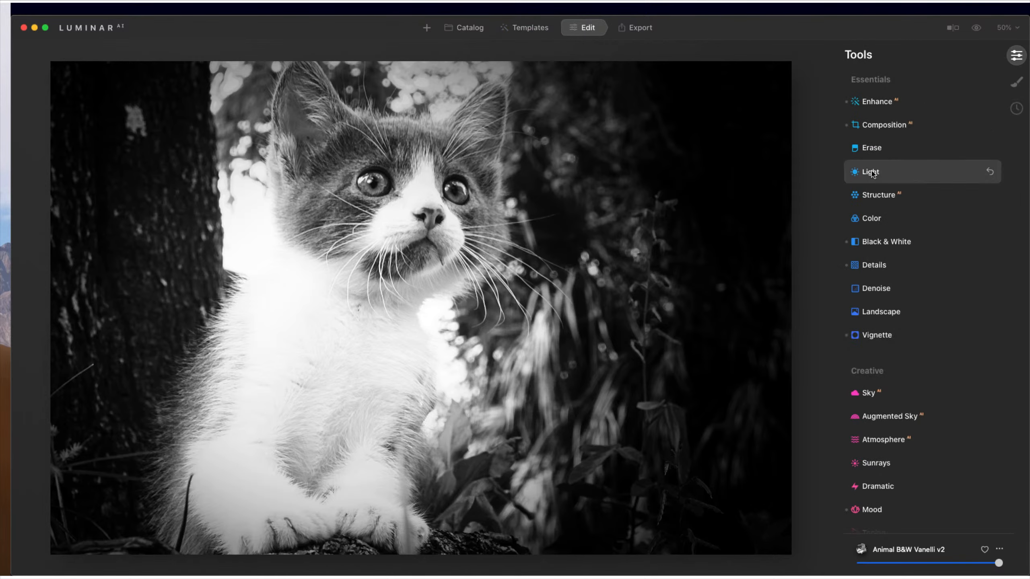
click(890, 174)
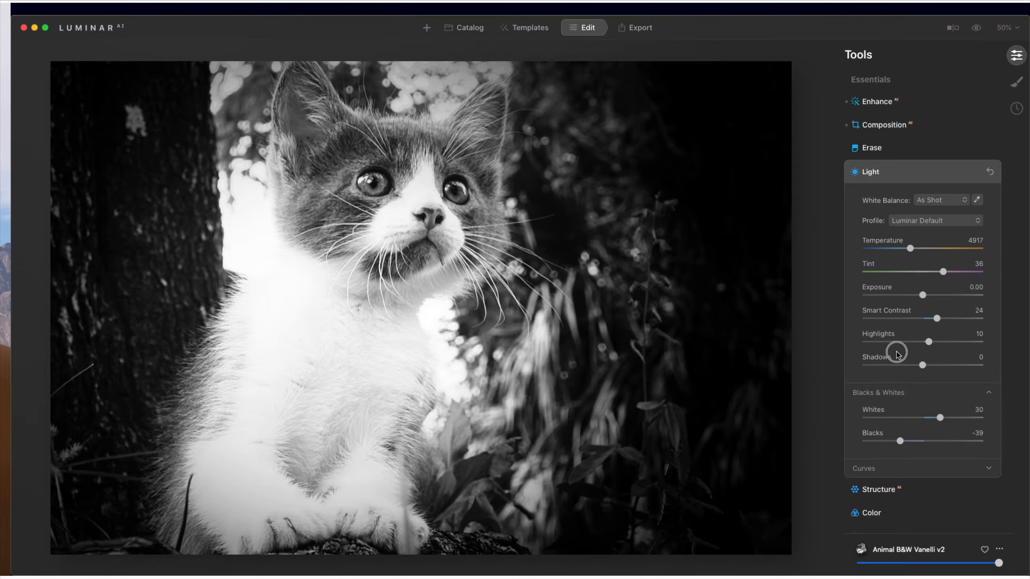
drag(929, 342, 876, 349)
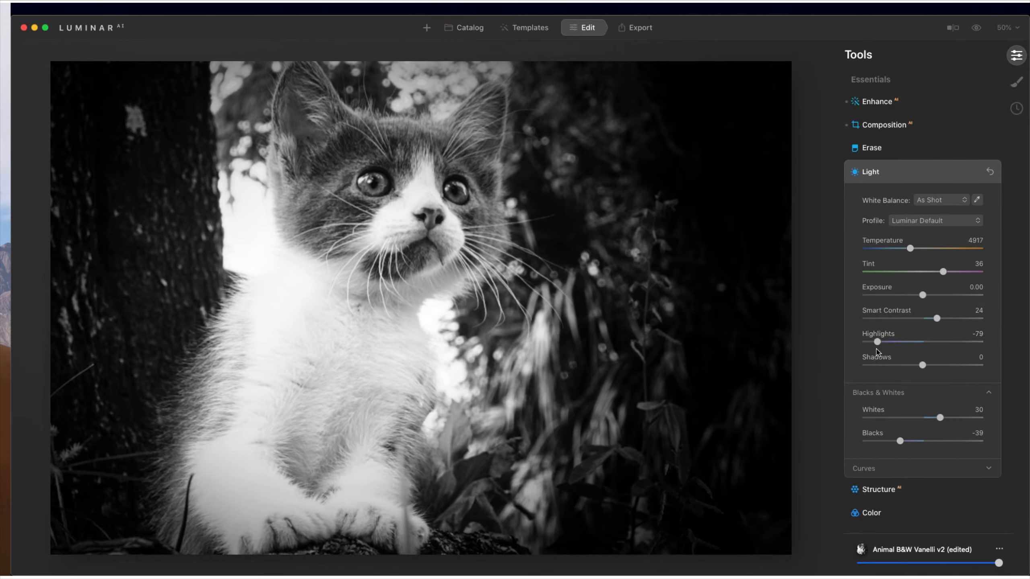
click(875, 174)
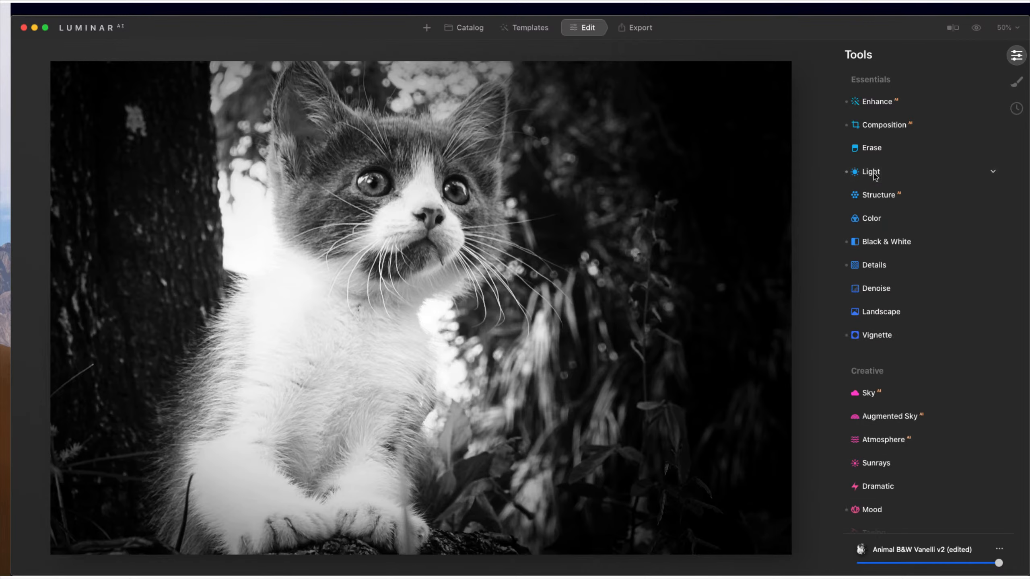
- Set the Black & White luminance to Red -58, Yellow -54, Green -63, Cyan -35, Blue -64 and Magenta -51
scroll(865, 228, down, 10)
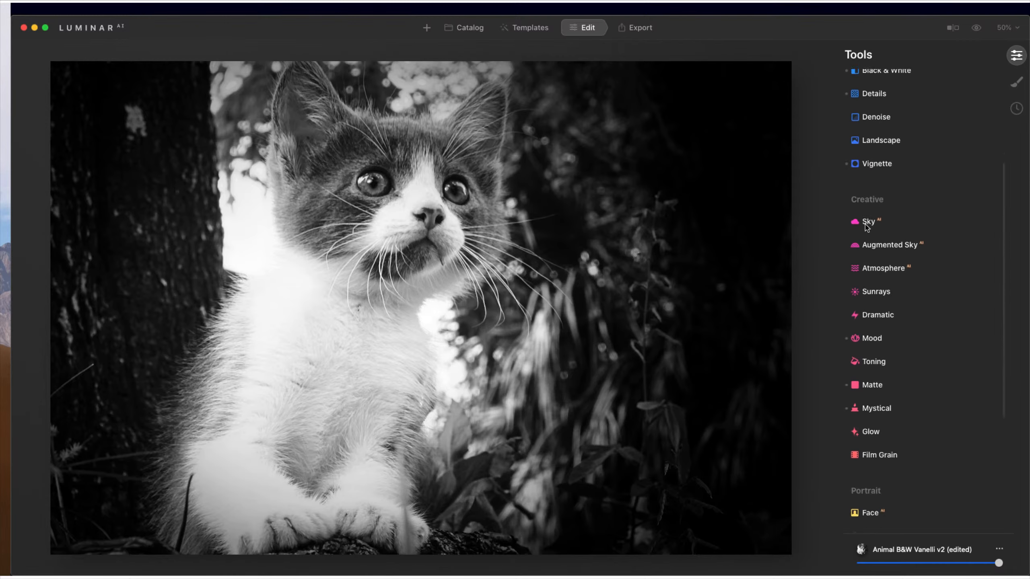
scroll(866, 228, up, 5)
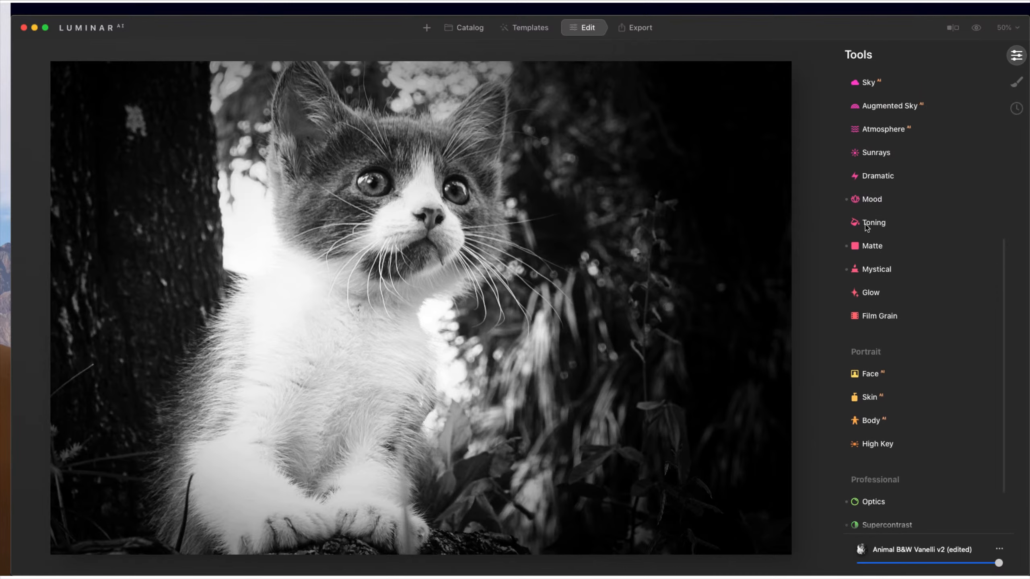
scroll(864, 228, up, 3)
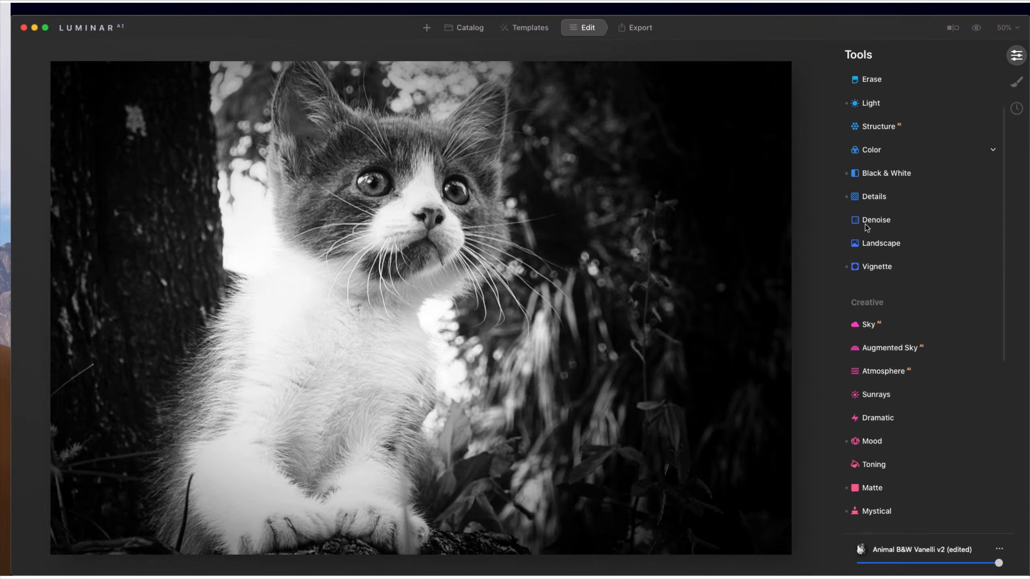
click(881, 194)
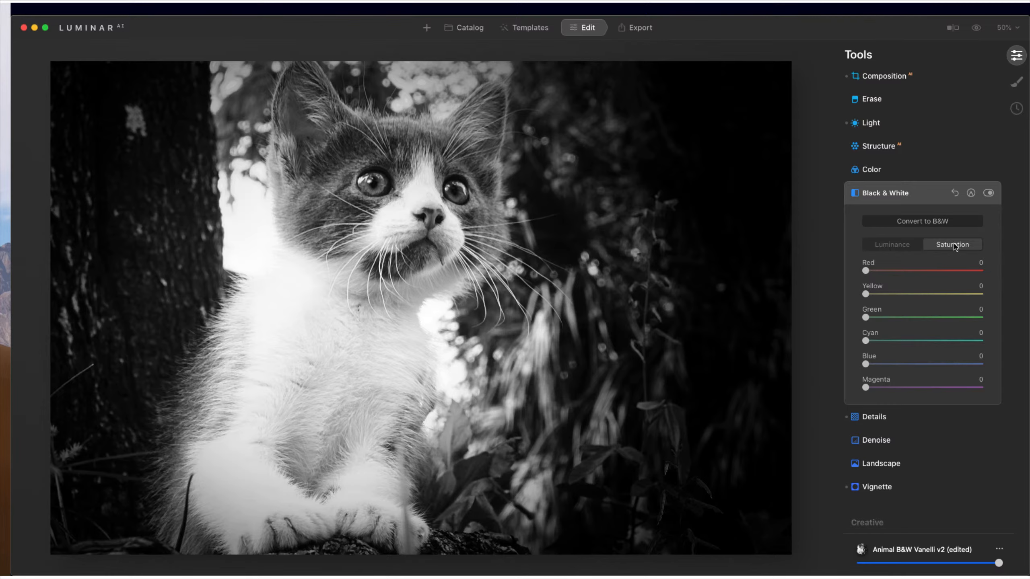
click(899, 246)
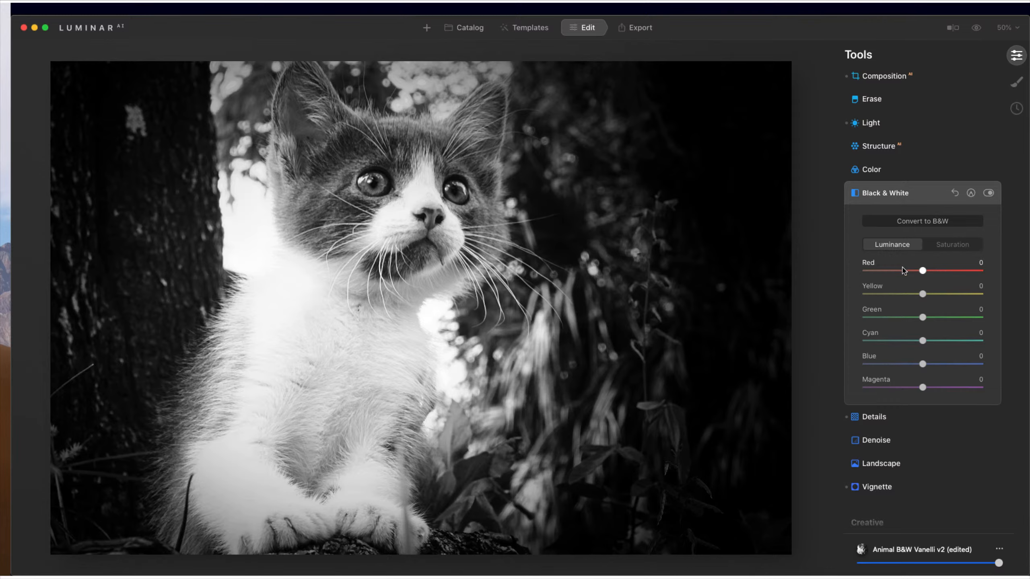
drag(922, 270, 924, 270)
drag(923, 272, 889, 284)
drag(923, 319, 895, 381)
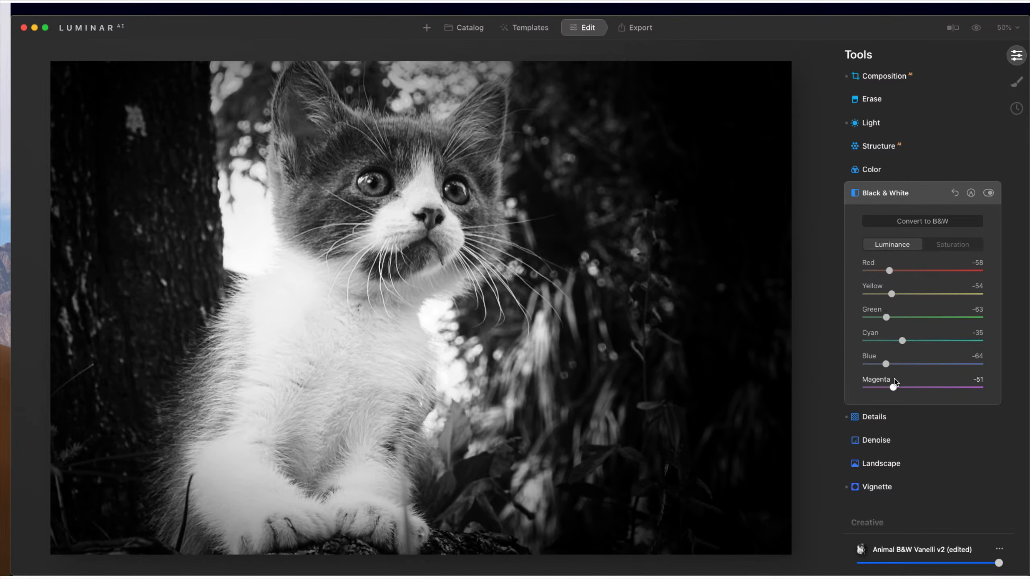
- Compare the edited kitten photo with its unedited version and close the Black & White adjustments
click(975, 29)
drag(975, 28, 976, 28)
click(884, 193)
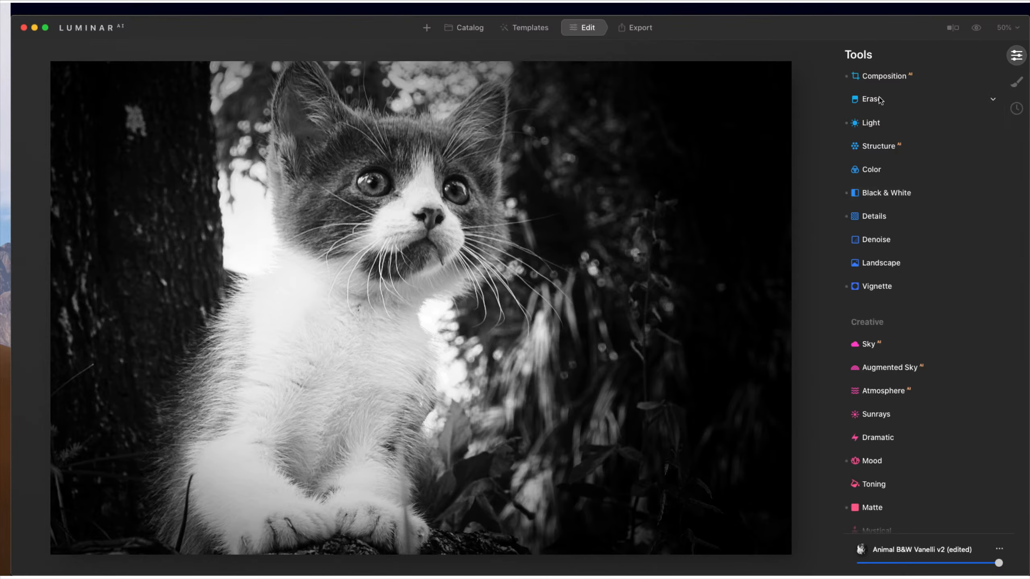
- Open the Enhance adjustments for the kitten photo
scroll(880, 98, up, 3)
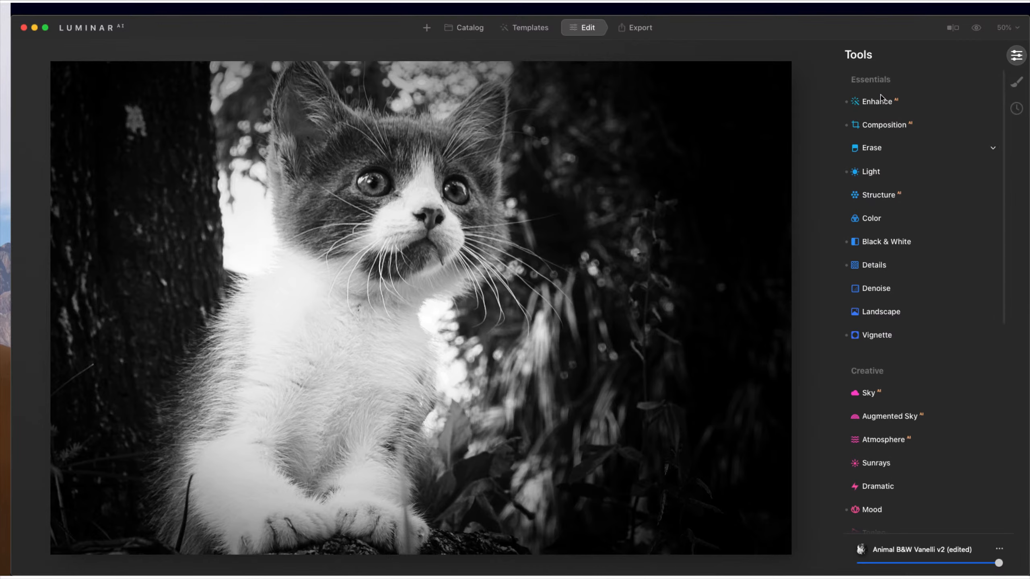
click(878, 104)
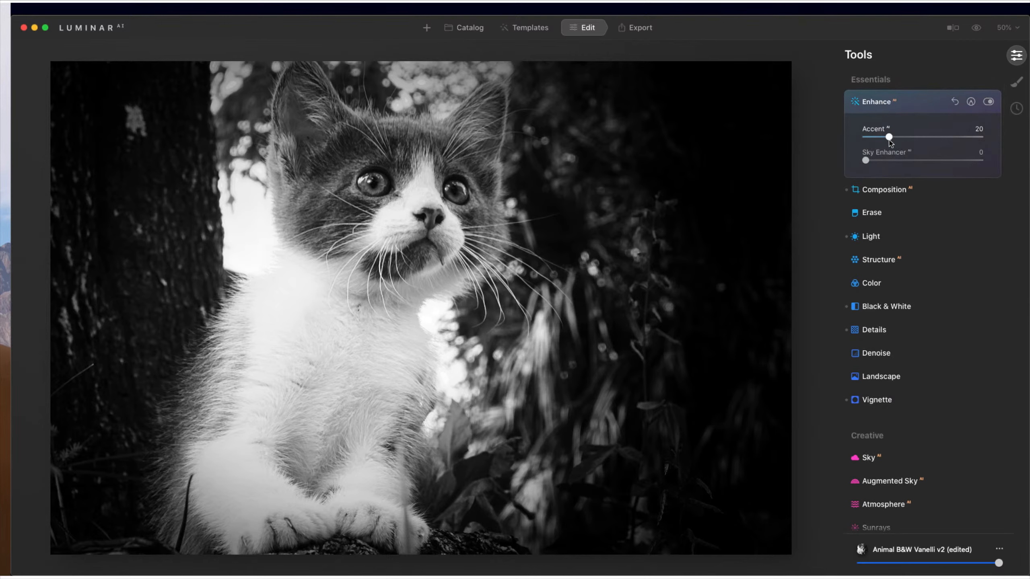